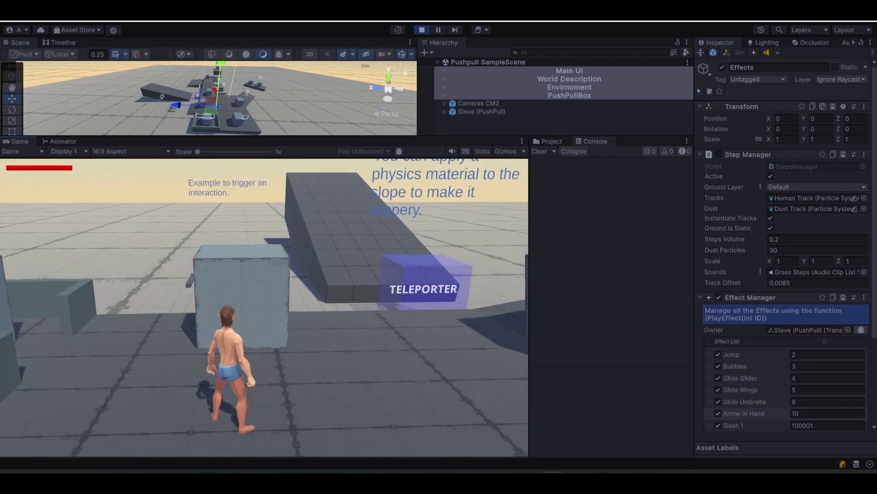
Grab the cube by the interaction example and push it off the platform edge into the purple trigger zone
key(w)
key(e)
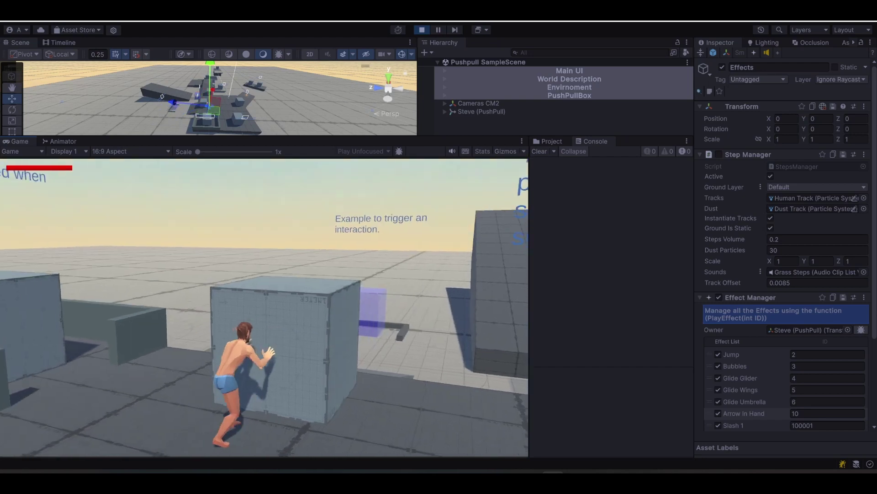
key(w)
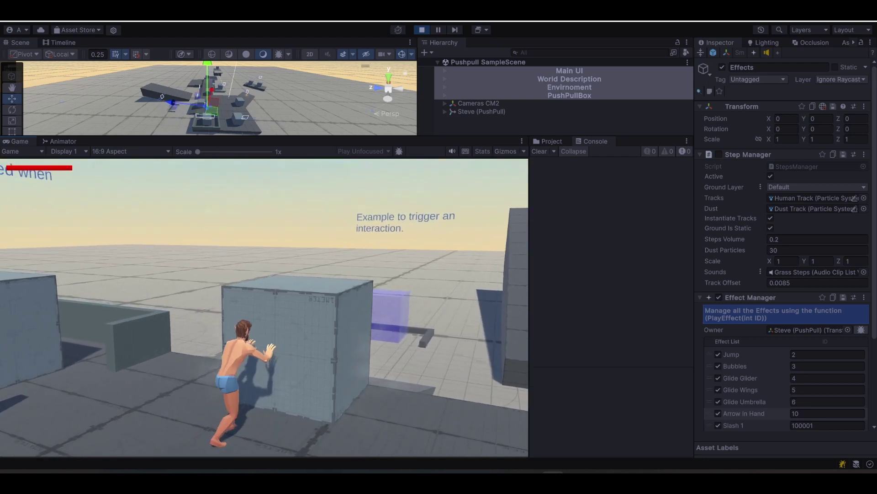
key(w)
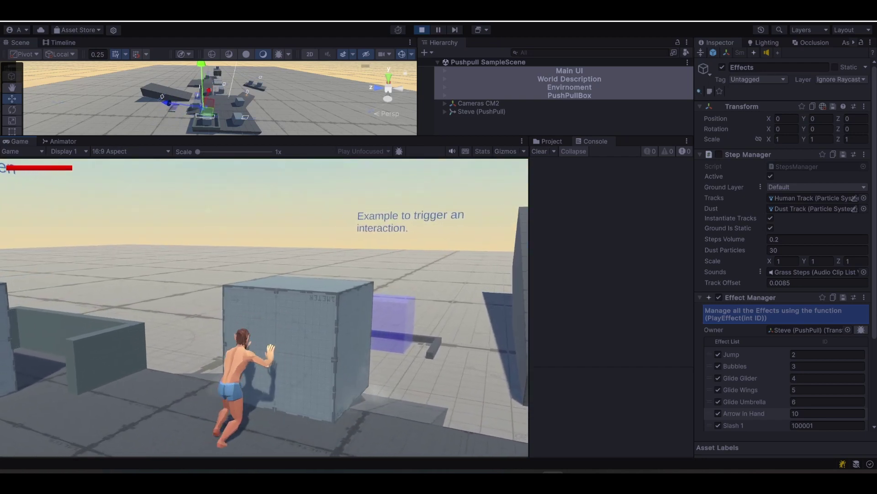
key(w)
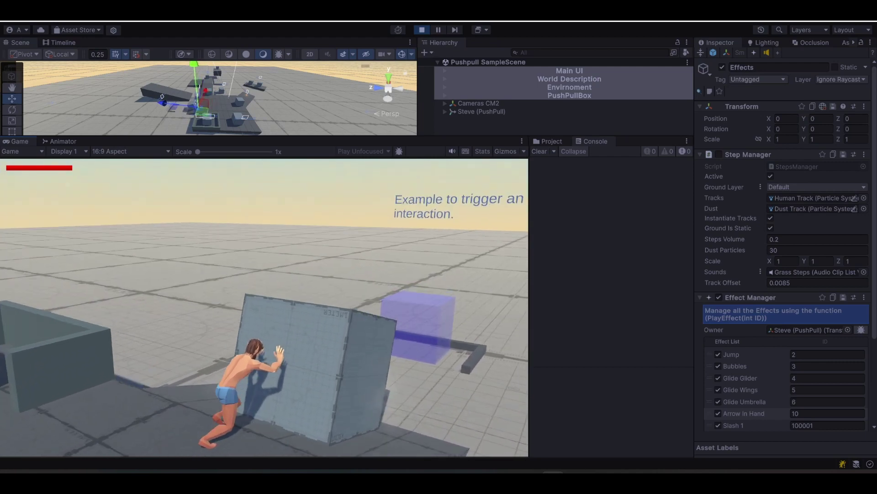
key(w)
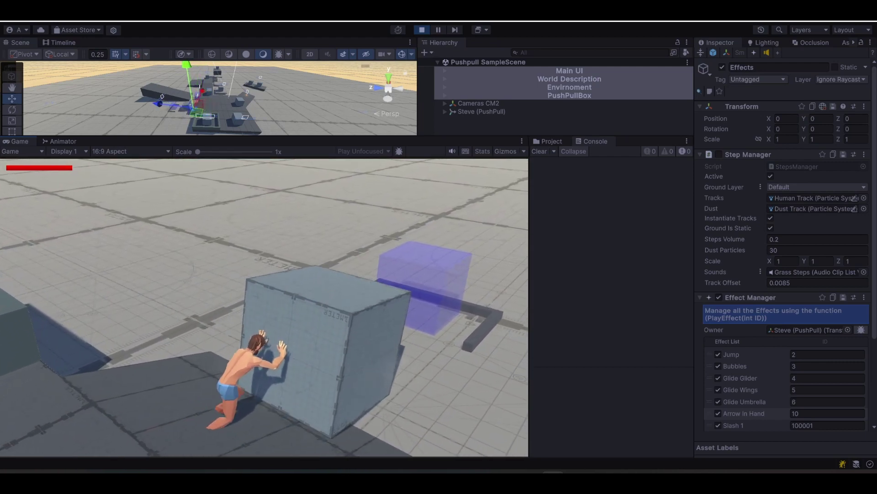
key(w)
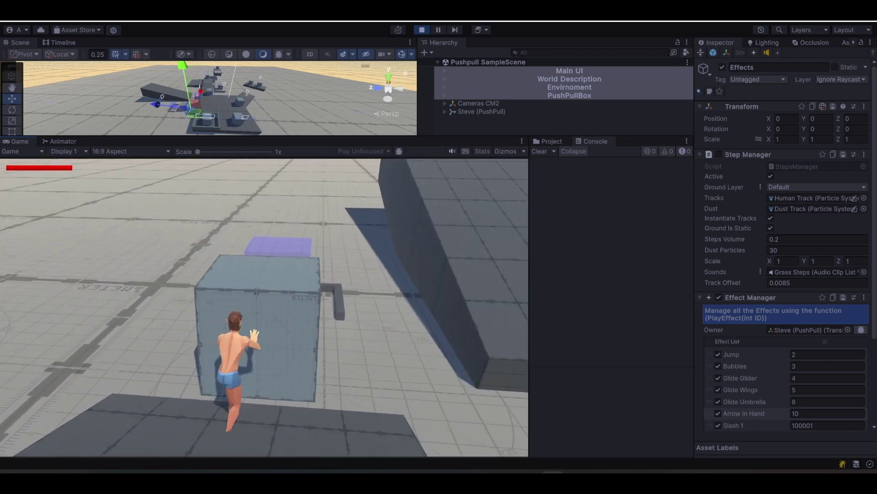
key(w)
key(e)
scroll(264, 307, down, 5)
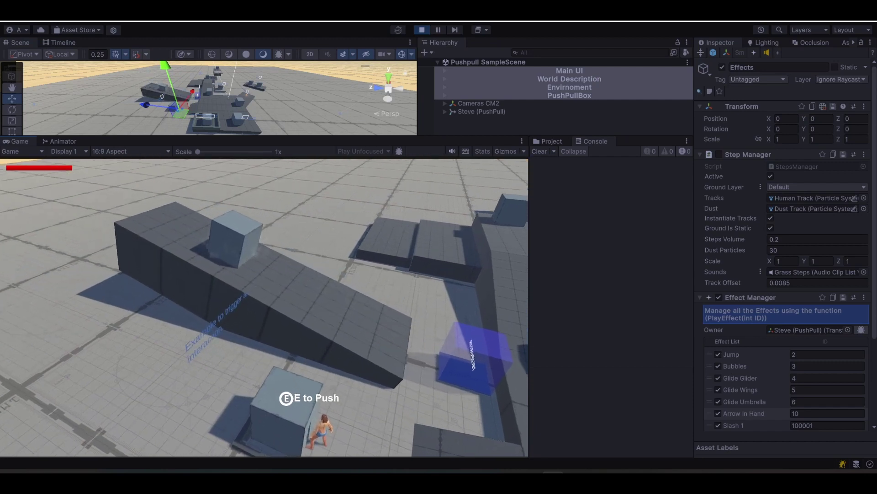
Return the character to the platform and take hold of the cube inside the low-walled enclosure
key(s)
key(d)
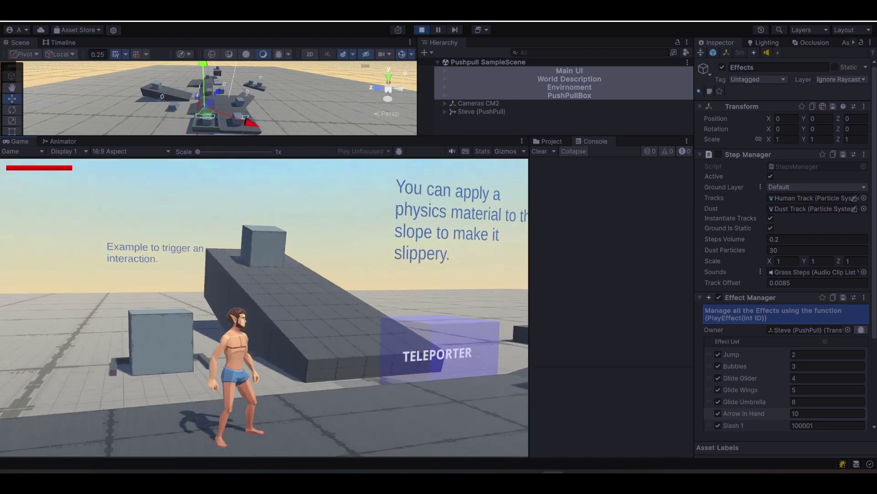
key(s)
key(d)
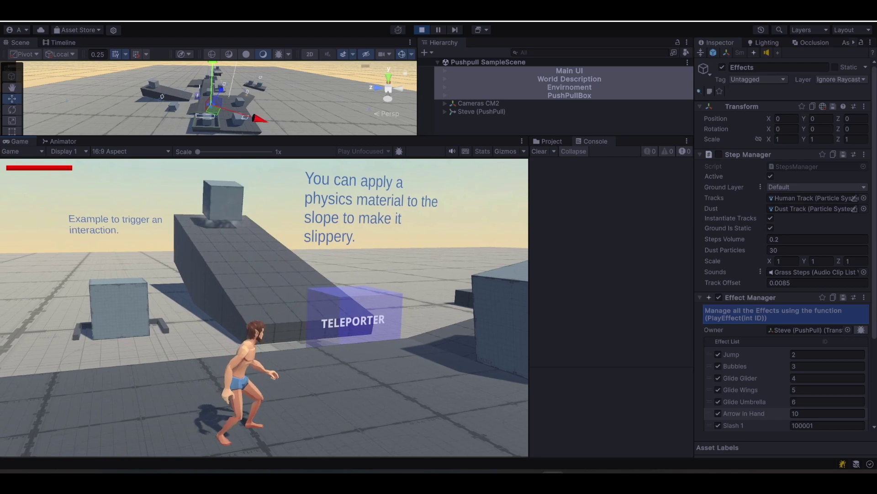
key(w)
key(w)
key(e)
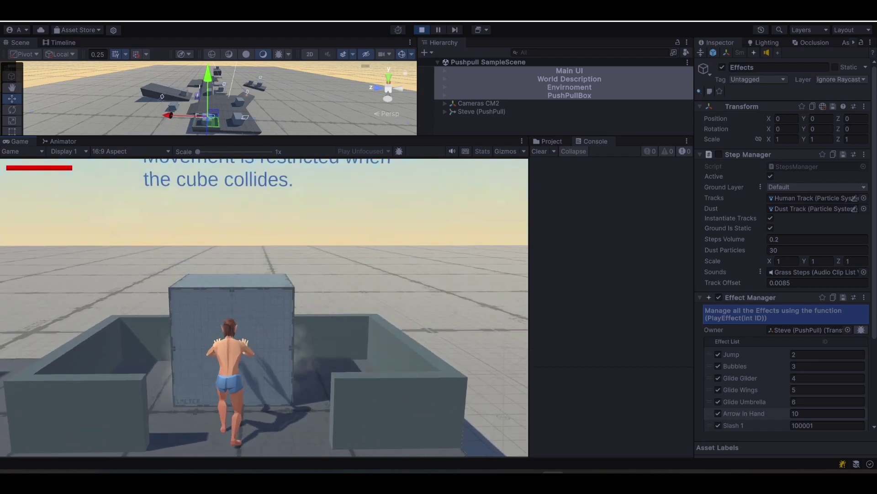
Push, pull and slide the cube against the enclosure walls to test the collision restriction, and let go of it
key(w)
key(s)
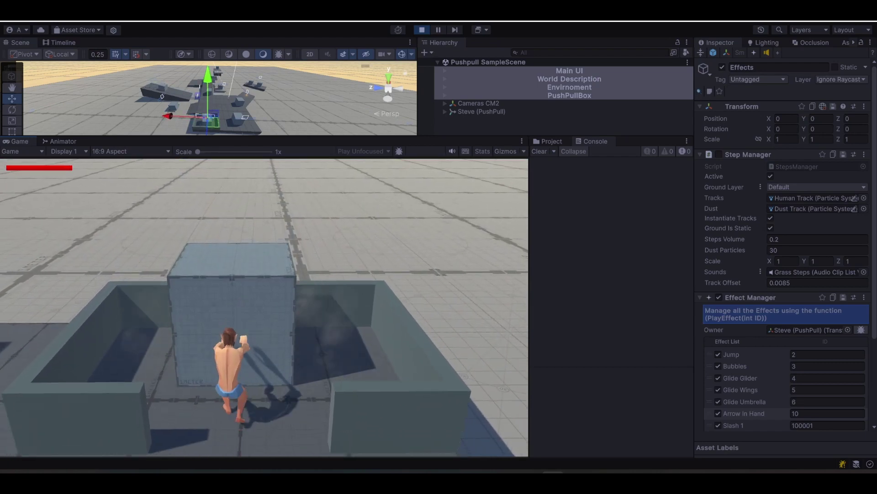
key(a)
key(d)
key(w)
key(w)
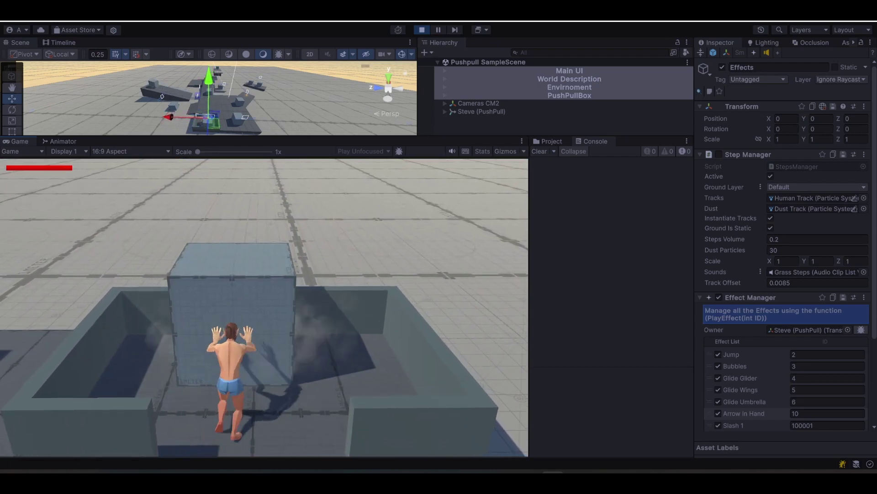
key(a)
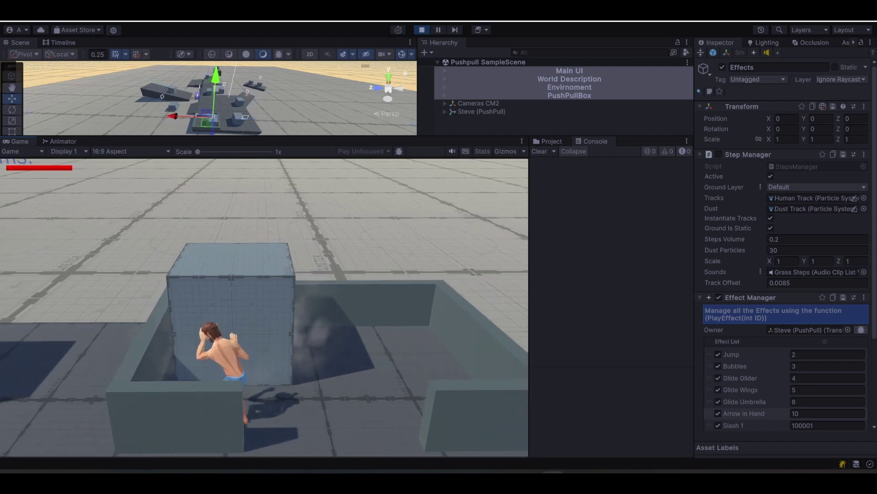
key(d)
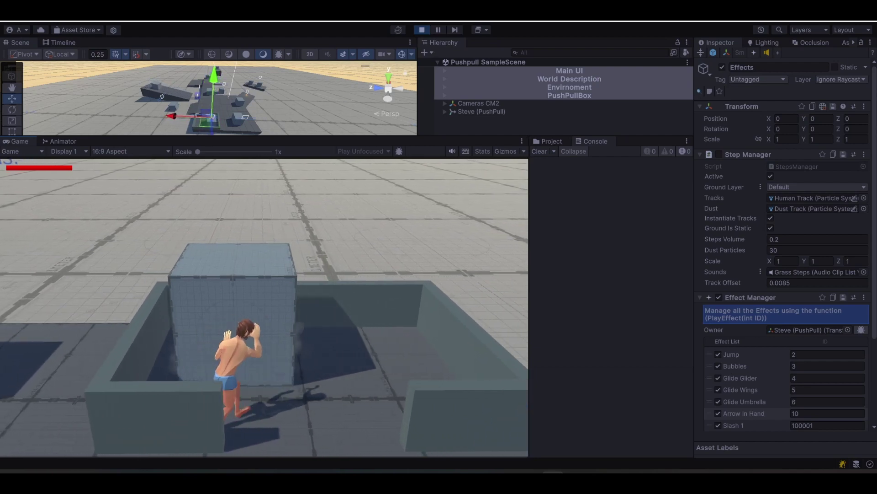
key(d)
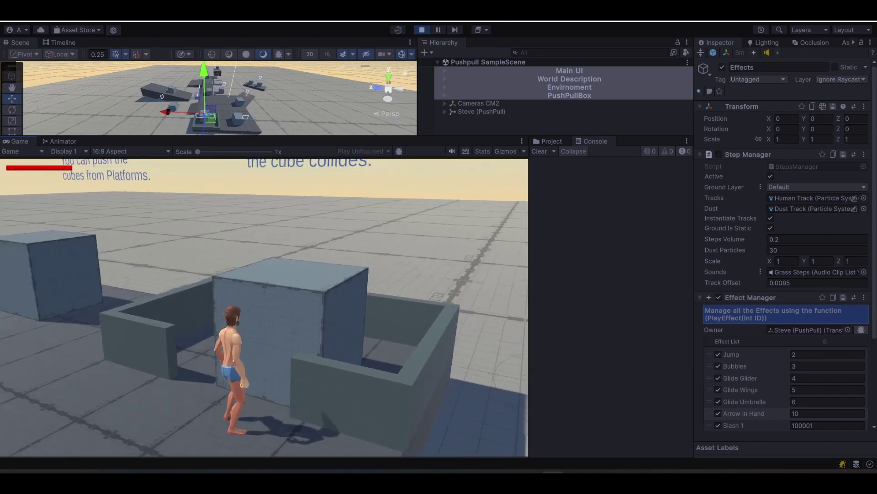
Grab the cube at the "You can push the cubes from Platforms" sign and push it over the platform edge
key(w)
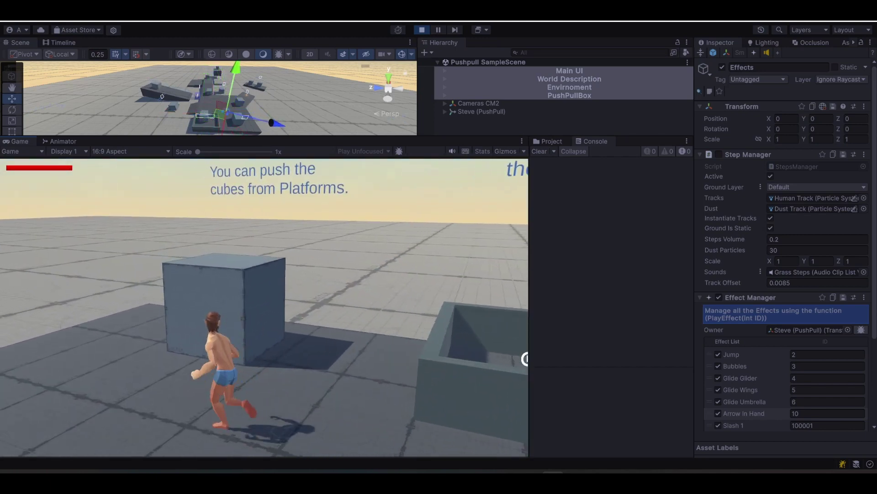
key(e)
key(w)
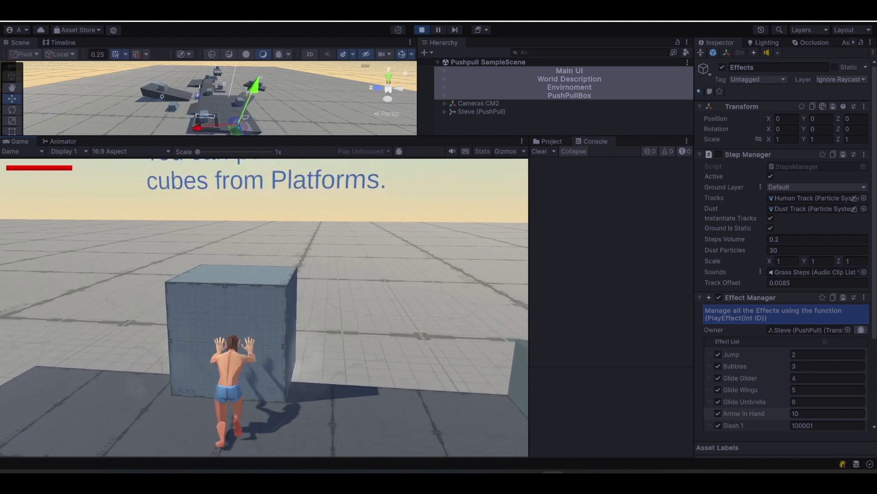
key(w)
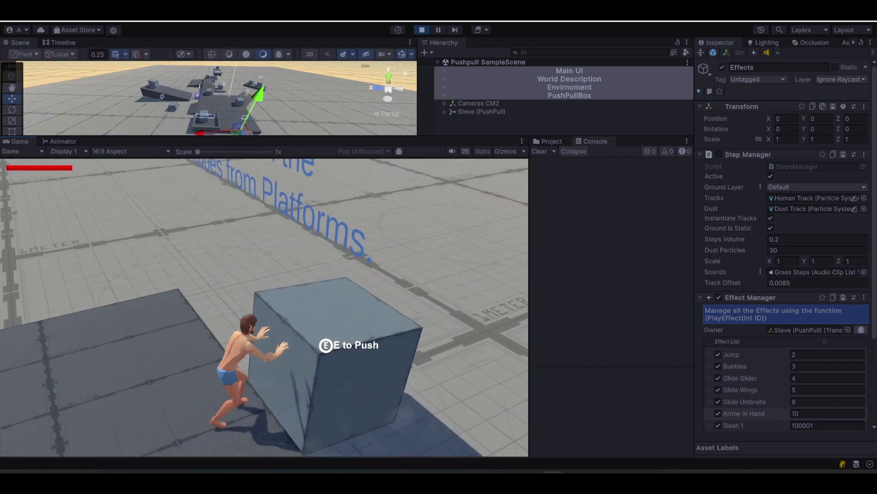
key(a)
key(s)
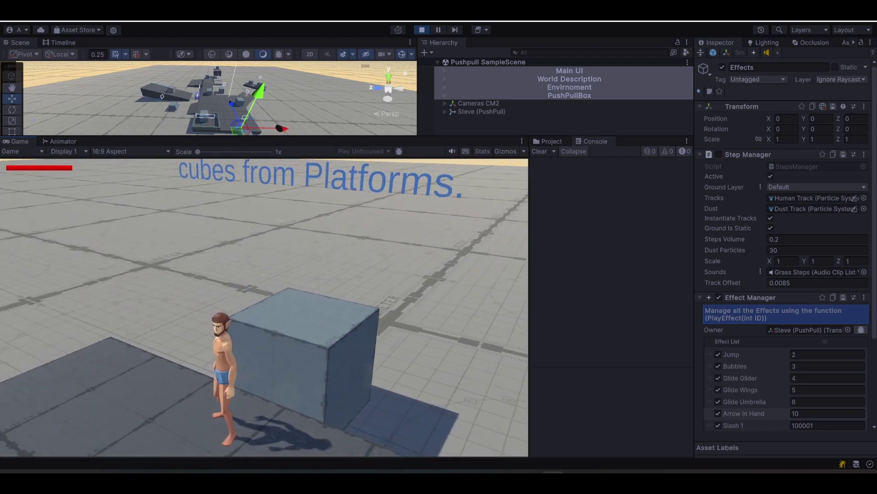
Take hold of the cube facing the rotation mode sign, activate rotation mode and turn the cube while moving it
key(s)
key(a)
key(w)
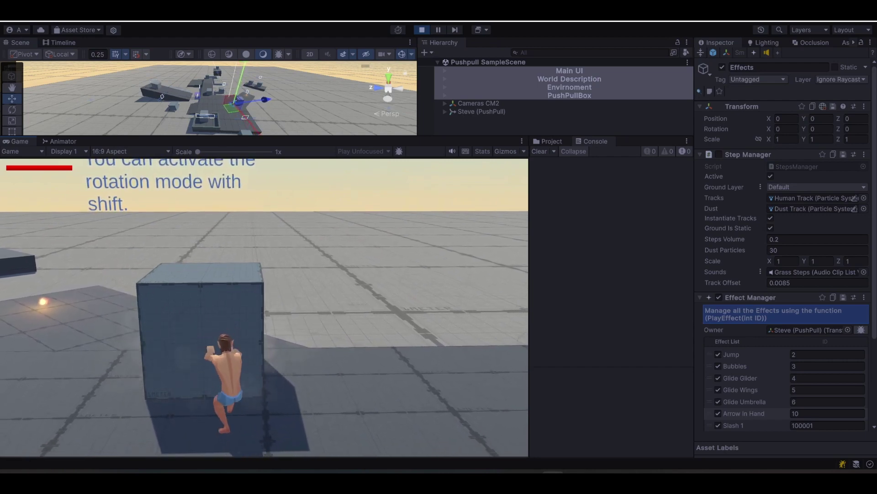
key(shift)
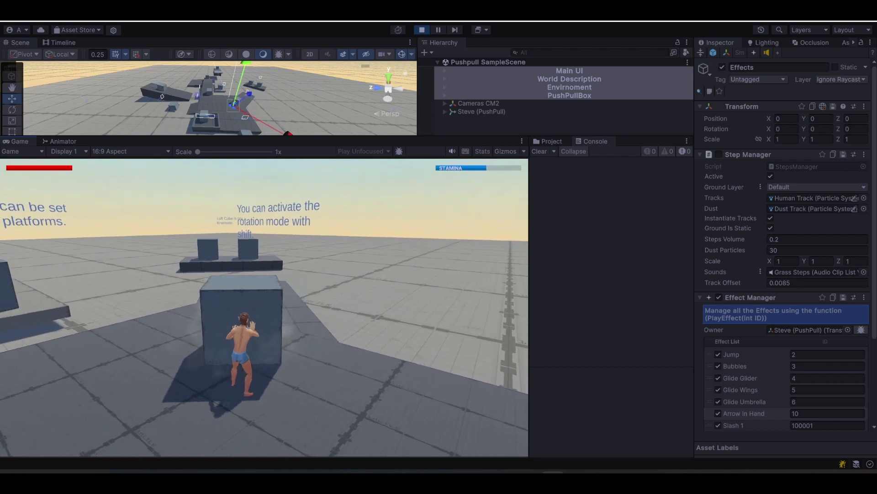
key(w)
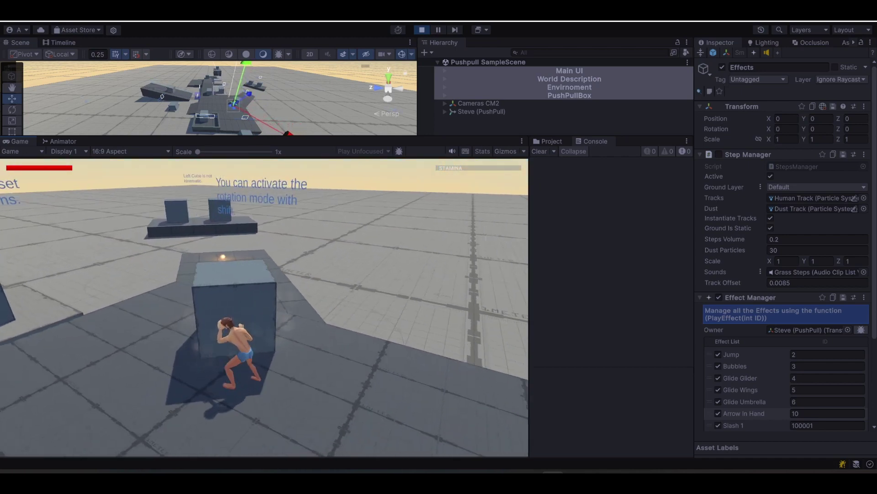
key(w)
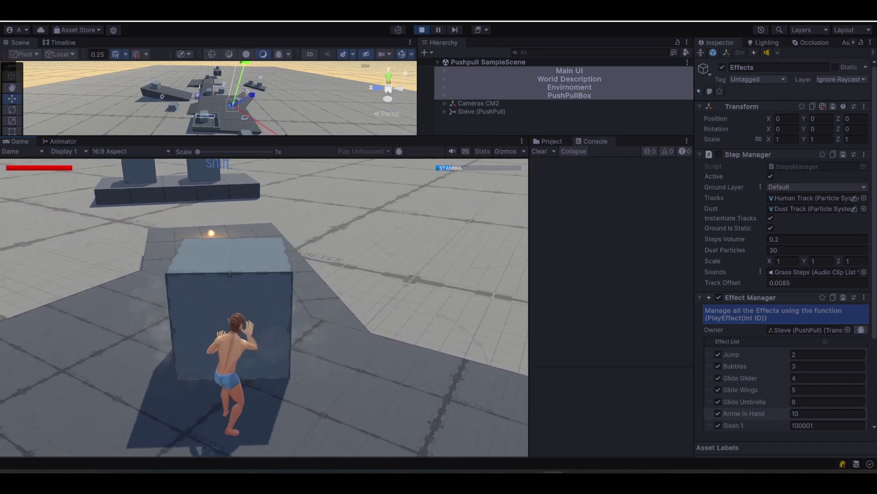
key(w)
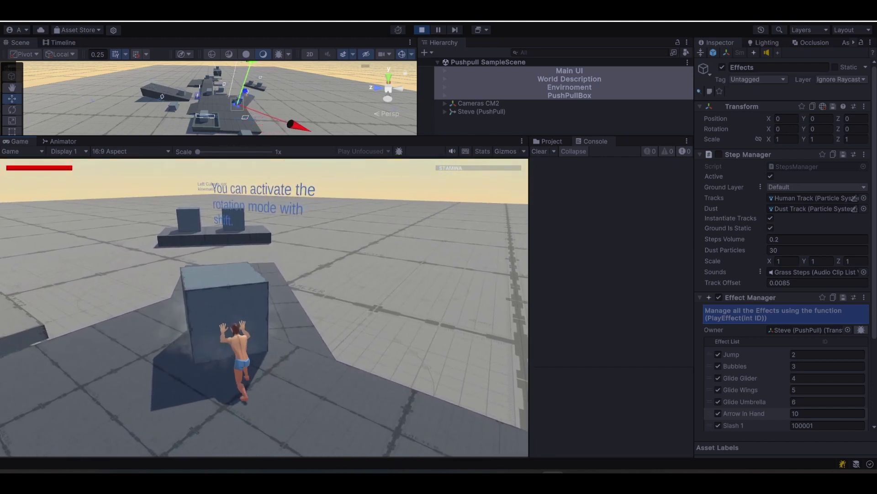
key(w)
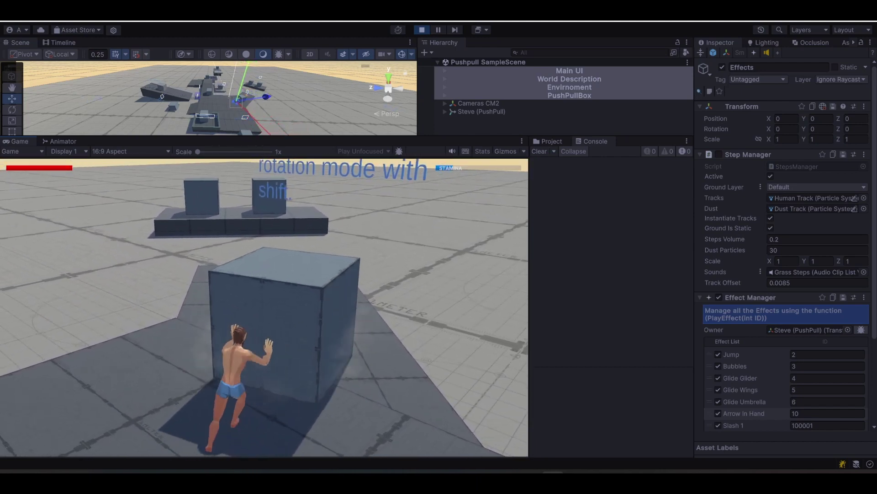
key(s)
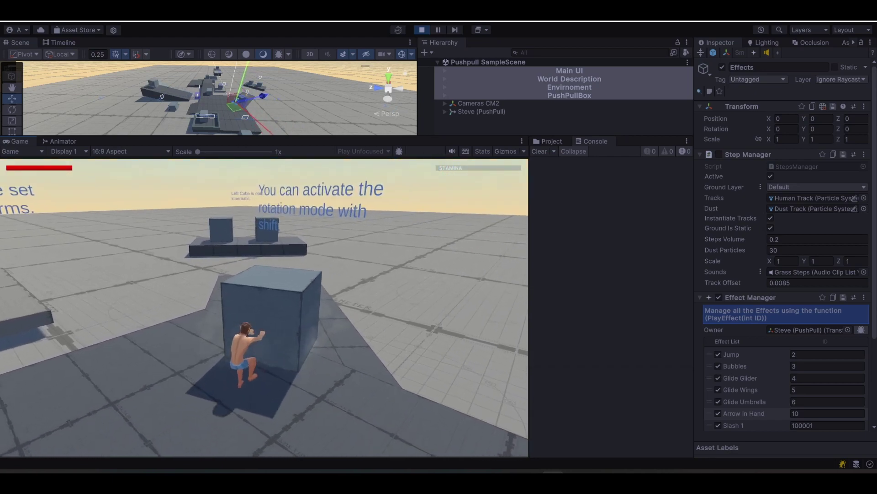
Release the rotated cube, walk to the glowing orb at the platform's end and pick it up
key(e)
key(a)
key(w)
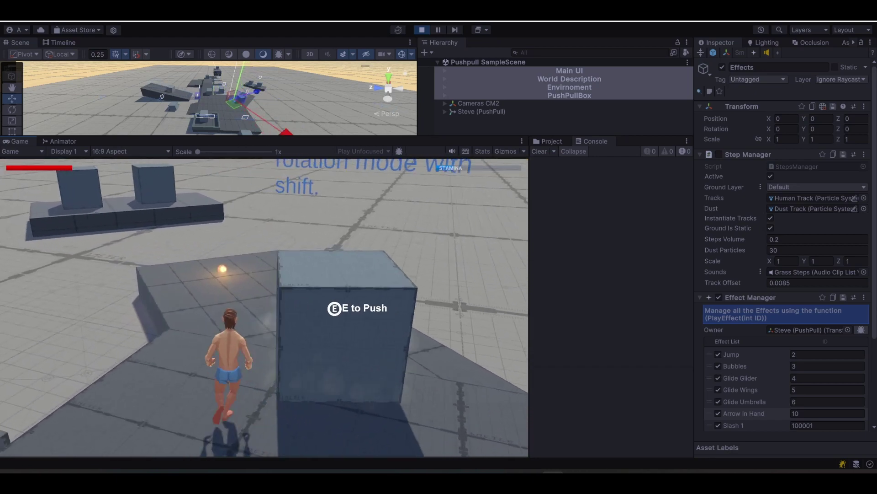
key(w)
key(e)
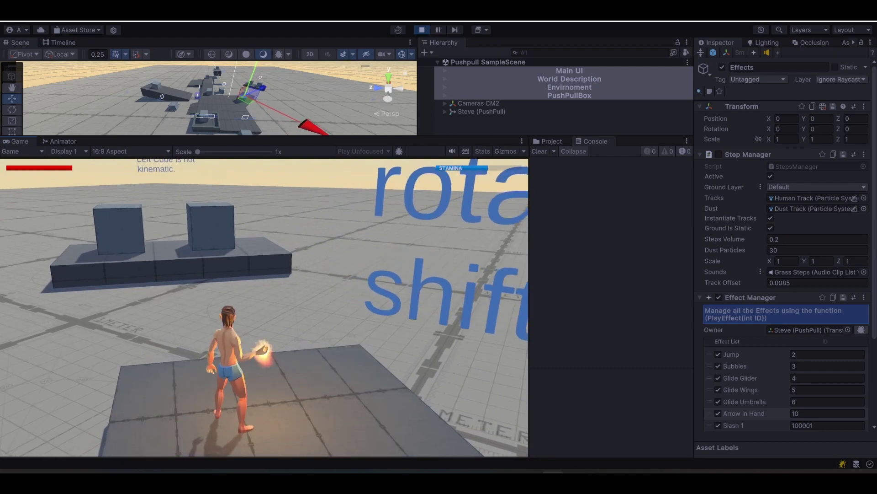
Use the orb's power on the non-kinematic left cube to move it off its platform into the distance
click(264, 307)
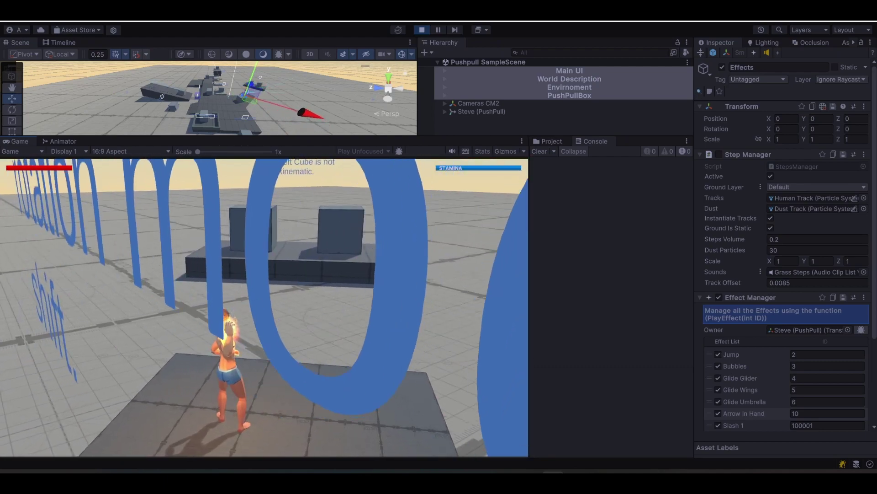
click(264, 307)
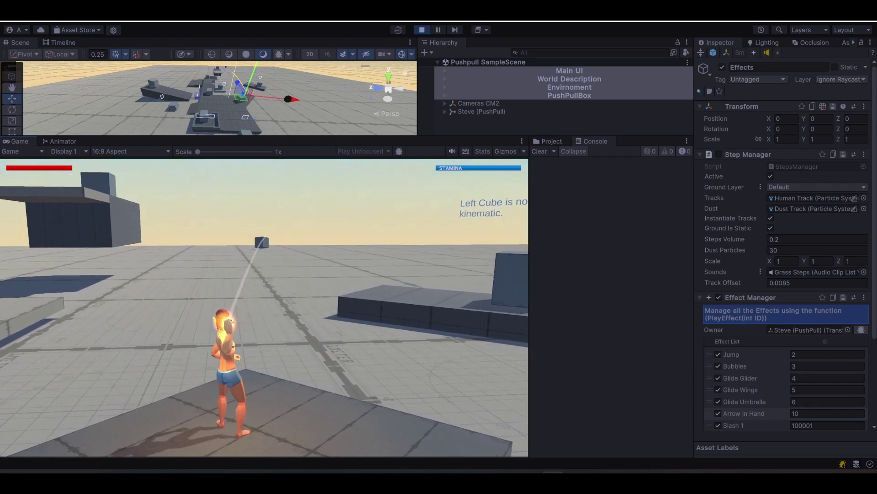
click(264, 307)
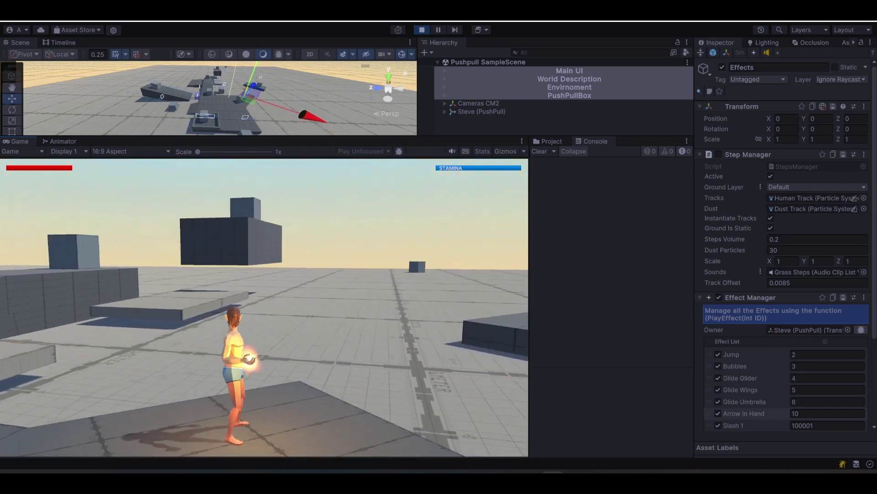
Walk back from the orb to the cube at the foot of the slope and push it up the incline
key(w)
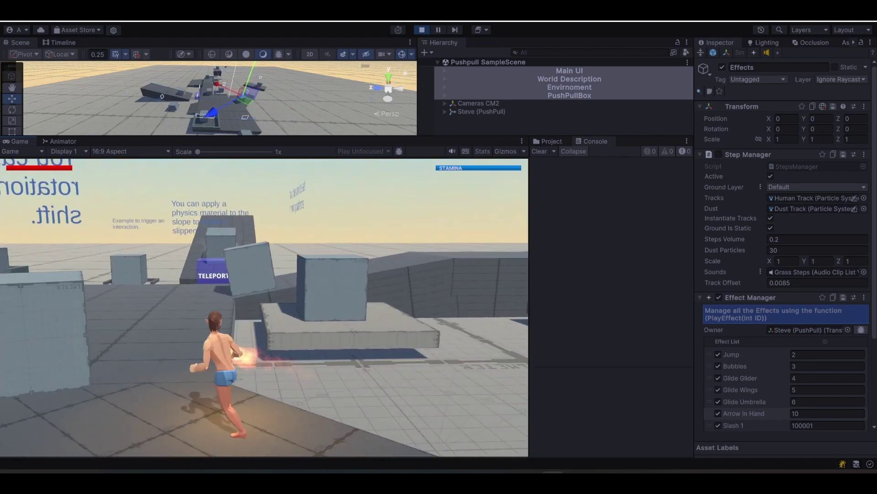
key(w)
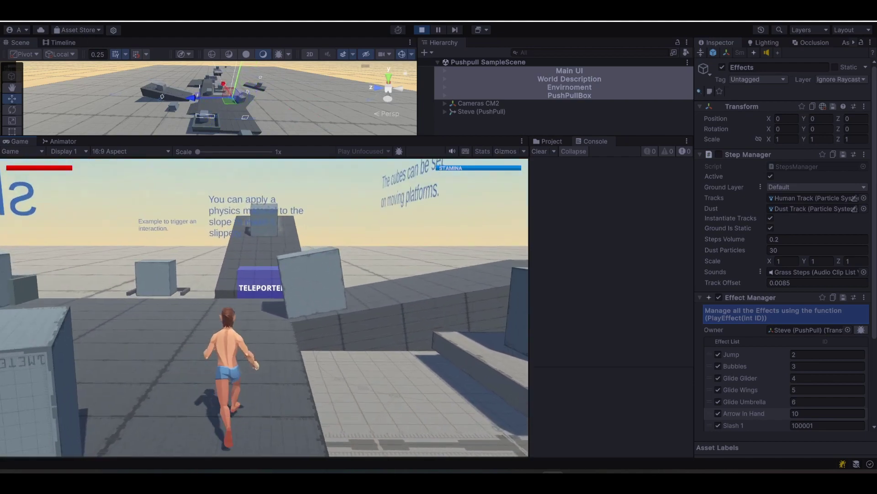
key(w)
key(d)
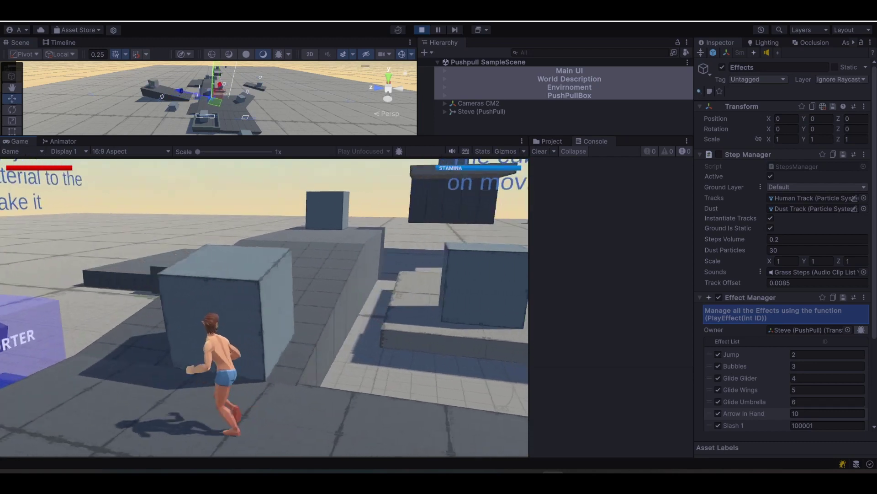
key(w)
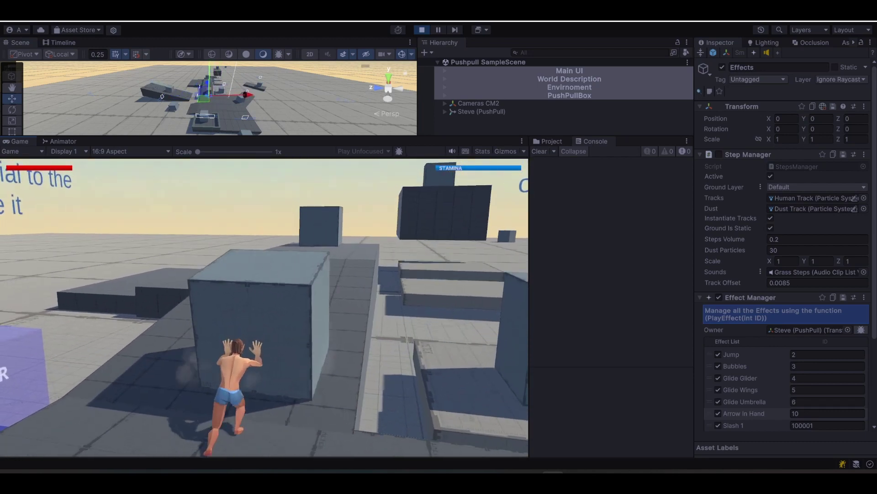
key(w)
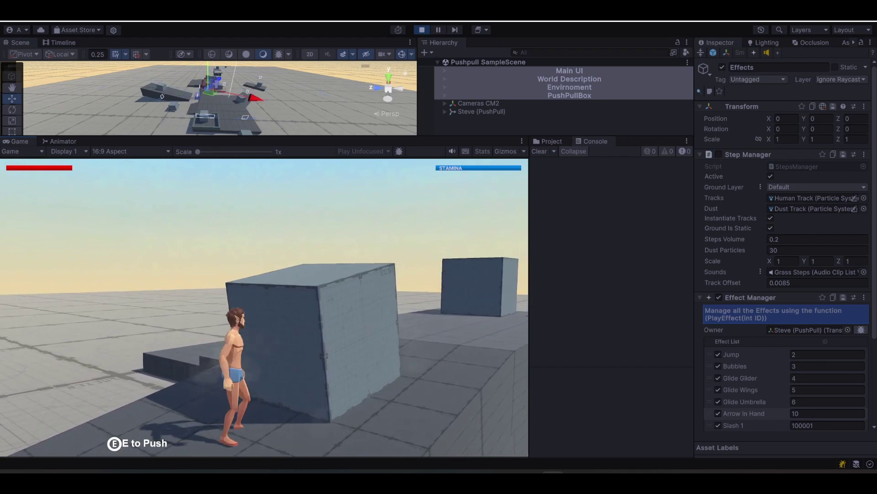
Move around the slope cube and push it over the edge of the raised platform
key(s)
key(d)
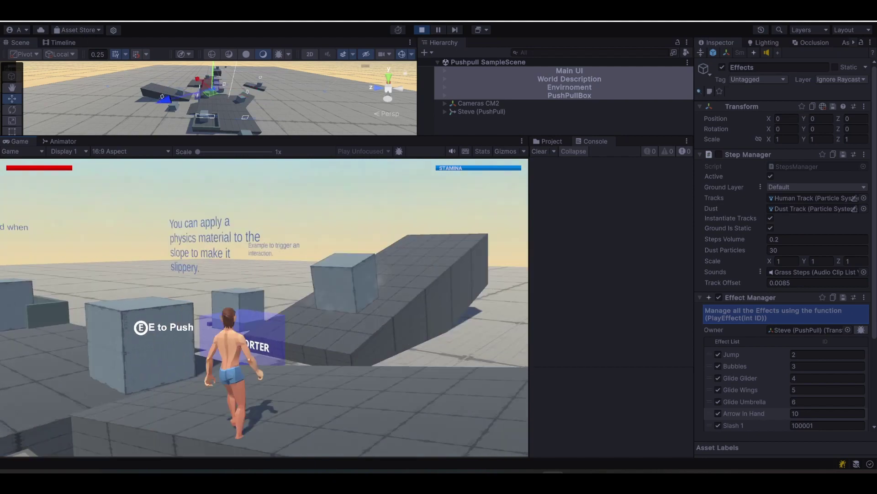
key(w)
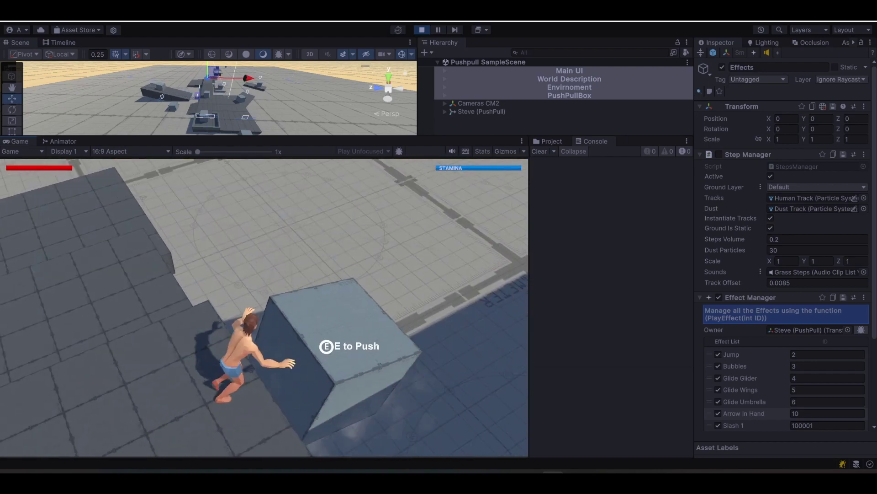
Run to the cube at the moving platforms sign, take hold of it, push it toward the moving platform and release it
key(w)
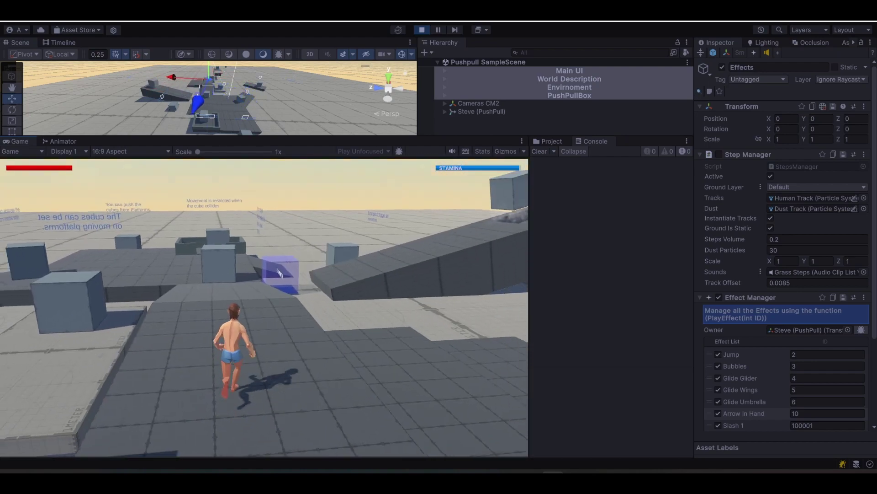
key(w)
key(w)
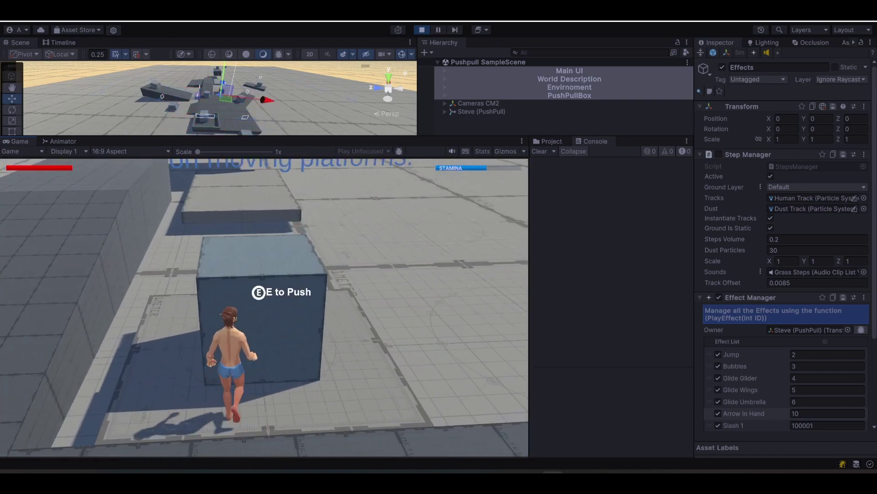
key(e)
key(w)
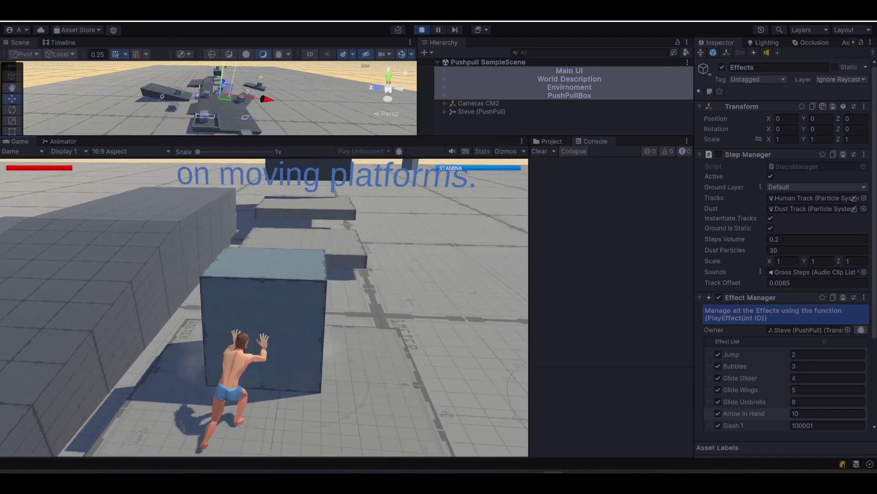
key(w)
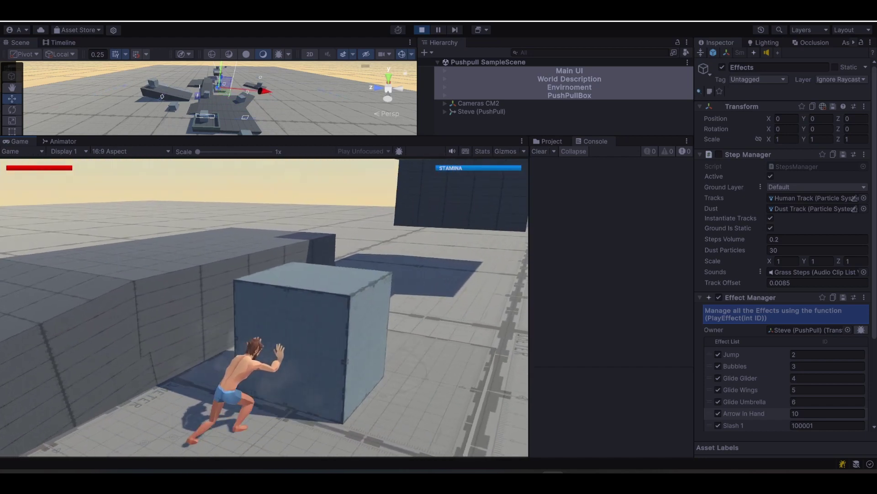
key(e)
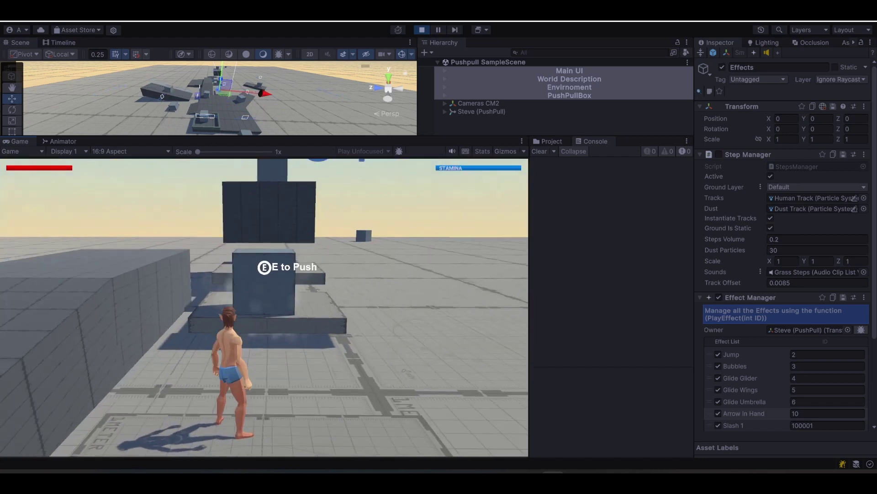
Step away from the cube on the moving platform, follow its ride, and try to take hold of it
key(s)
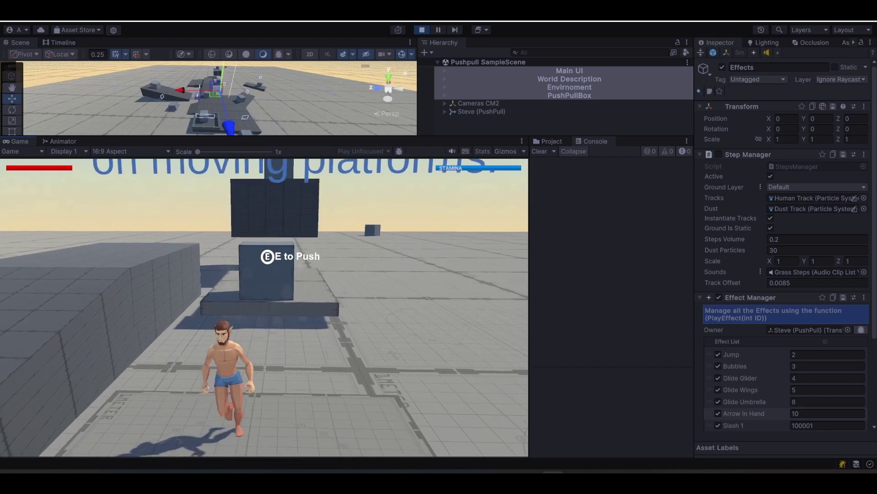
key(d)
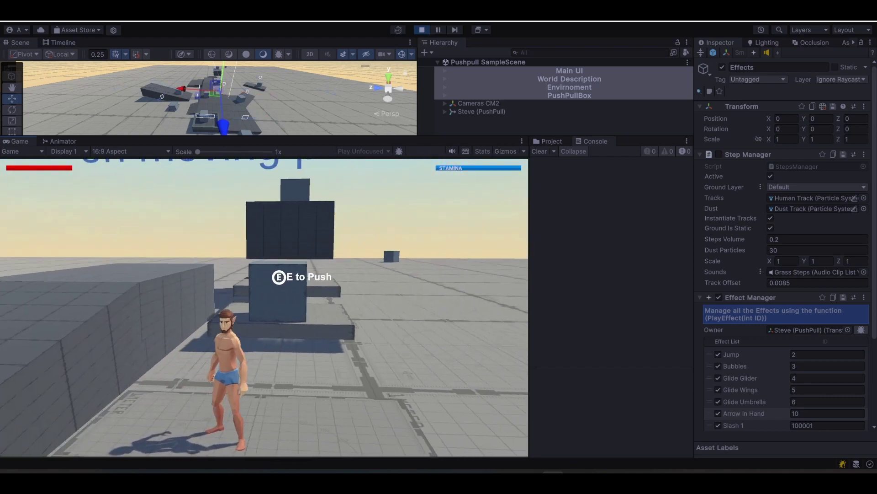
key(w)
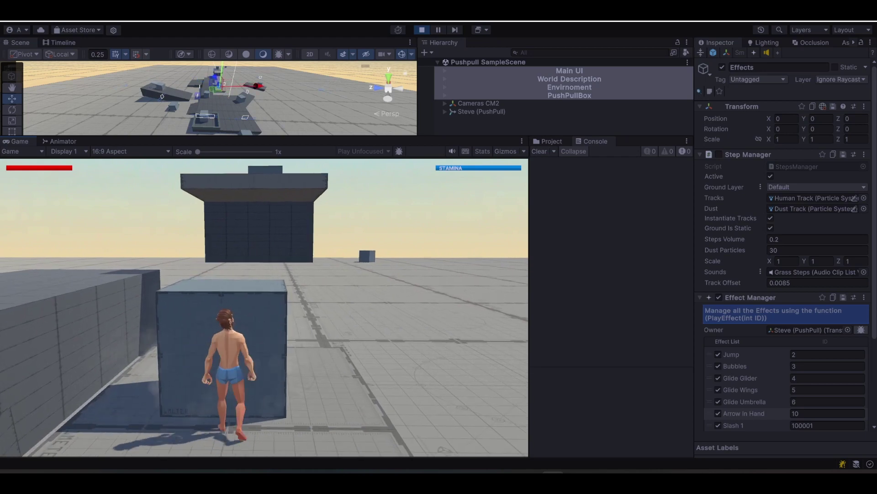
key(w)
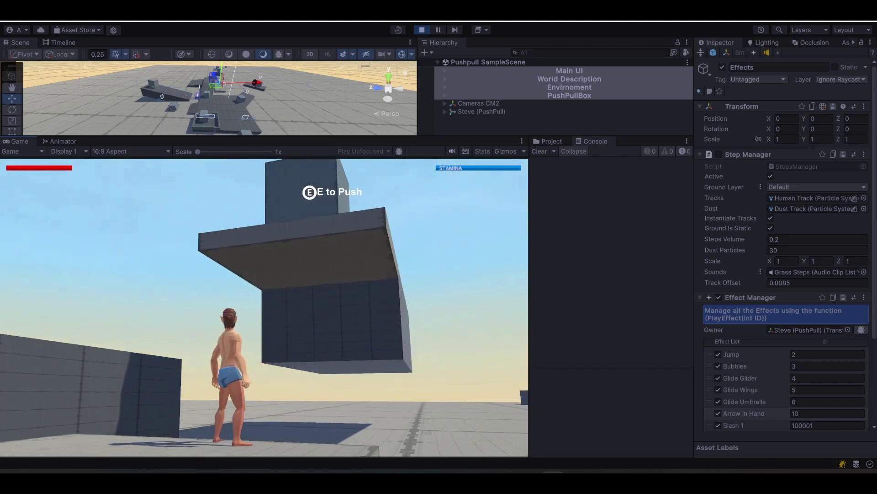
key(w)
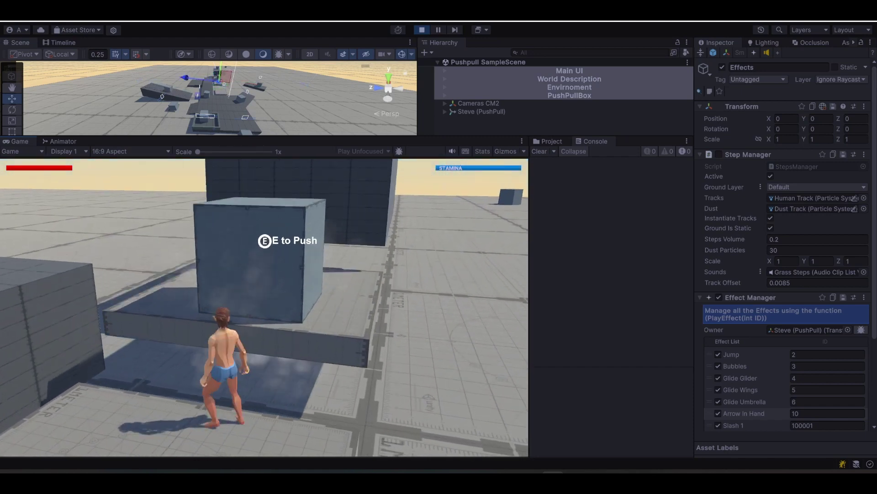
key(e)
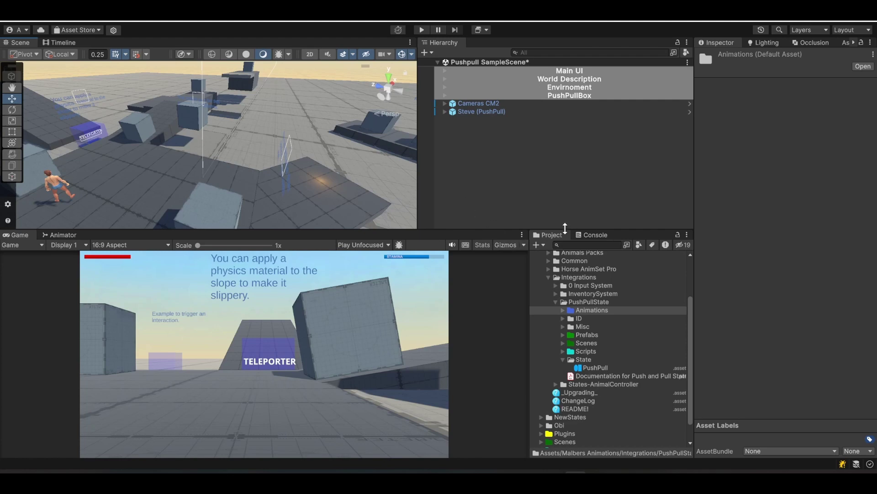
Add a new 3D cube object to the Pushpull SampleScene
click(424, 53)
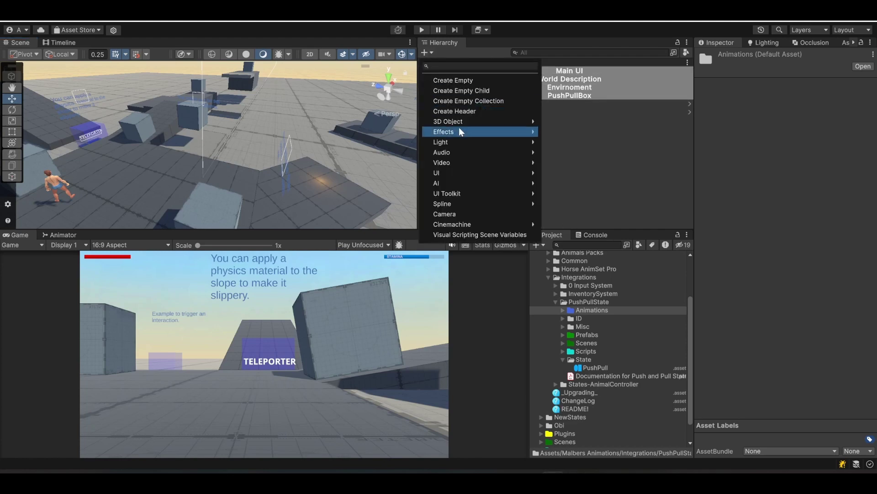
mouse_move(467, 125)
click(571, 123)
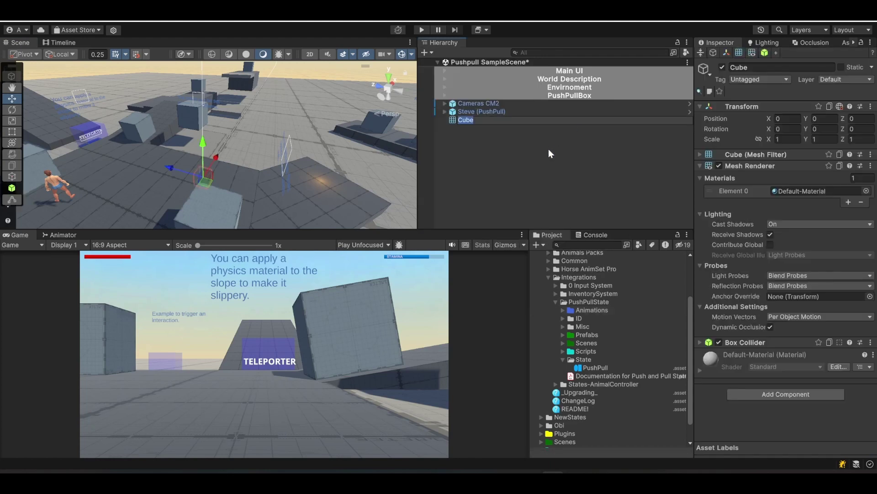
Set the new cube's scale to 2 on all axes and its Y position to 2
click(758, 139)
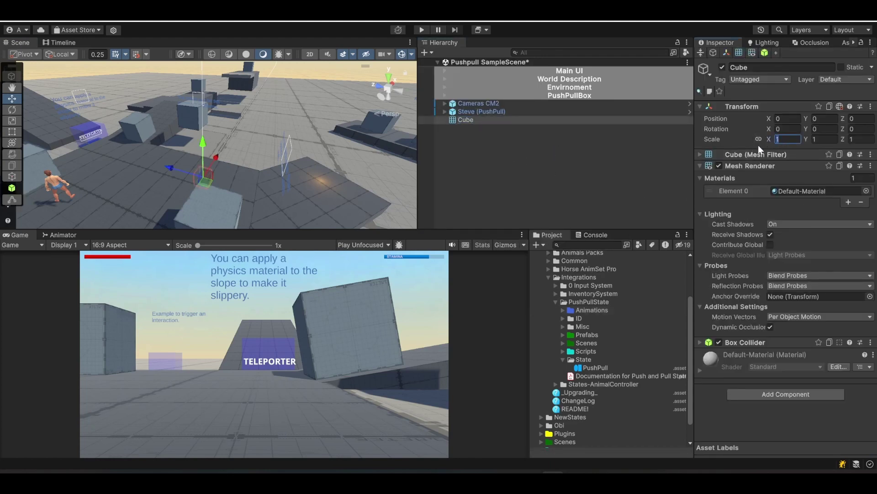
text(2)
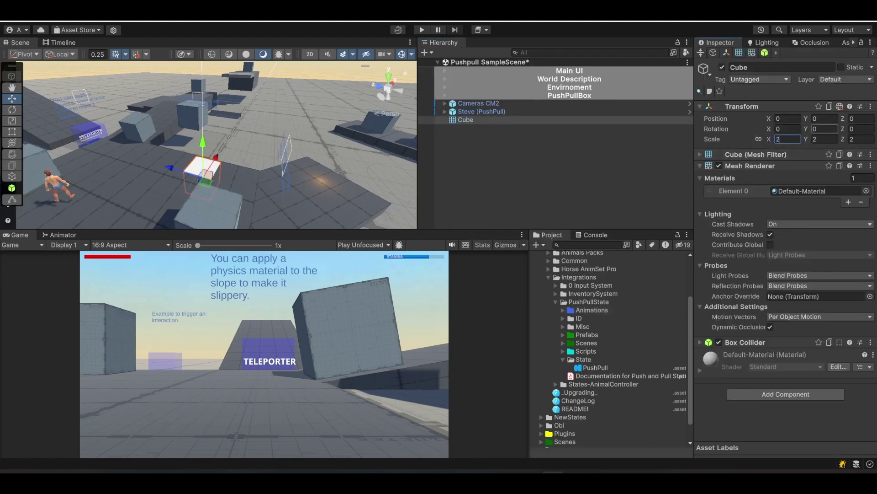
text(2)
key(Return)
key(f)
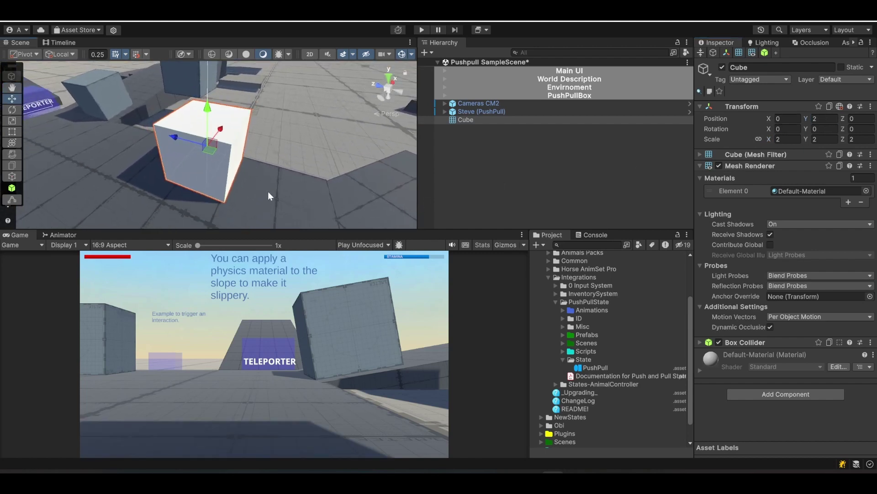
Search the components for "pus" and add the Push Pull Object script to the cube
click(797, 394)
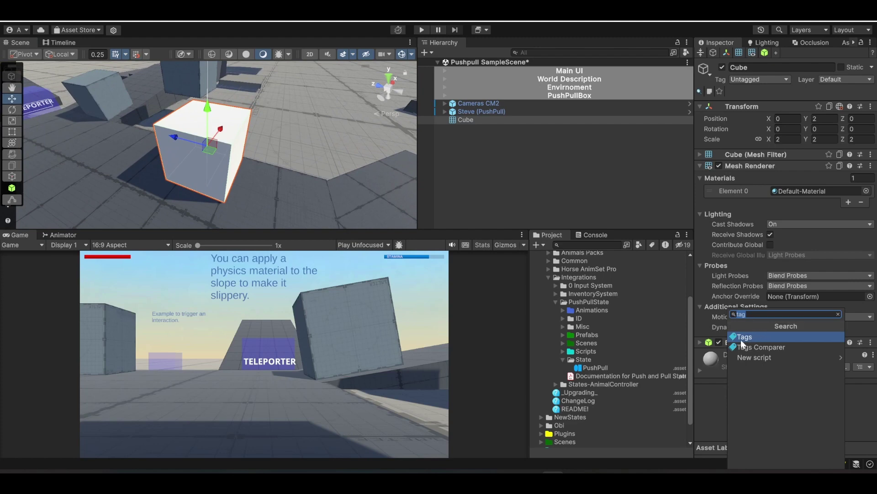
text(pus)
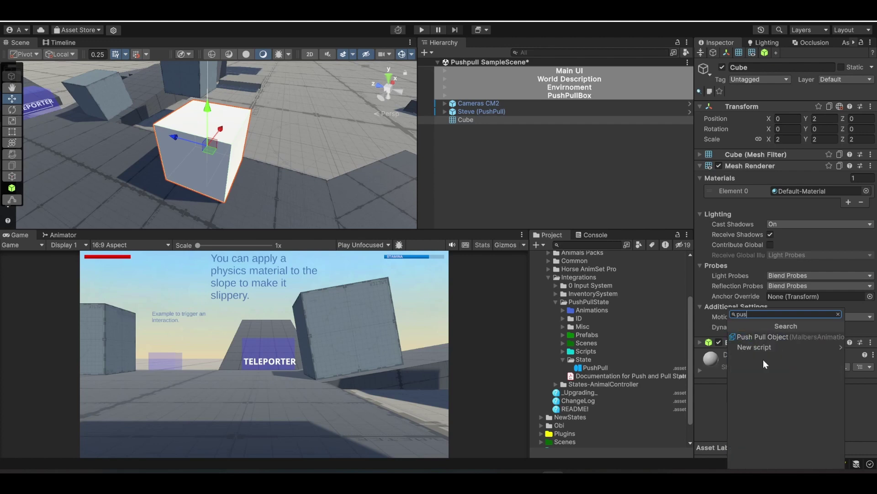
click(759, 336)
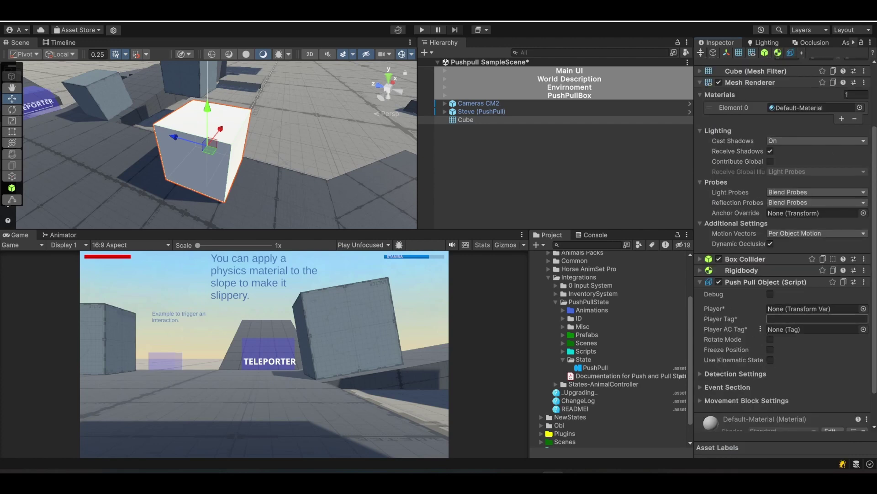
Assign the Player transform variable as the script's Player and set its Player AC Tag to Player
click(856, 309)
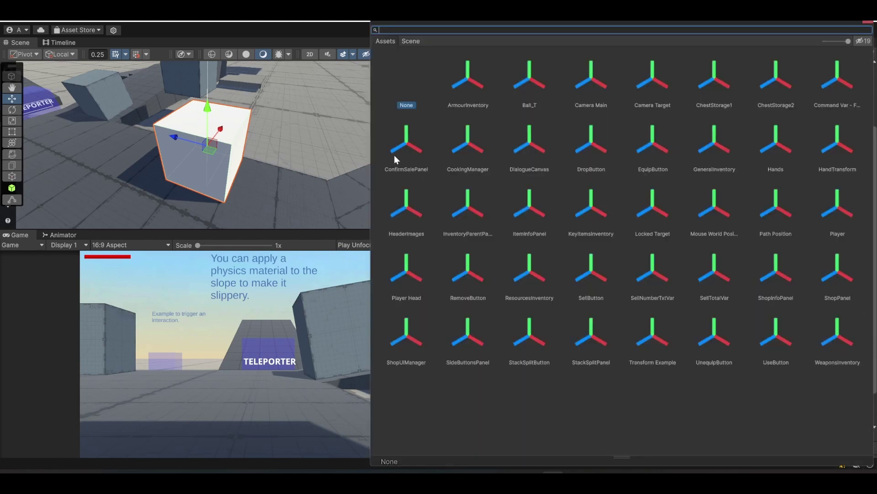
double_click(828, 211)
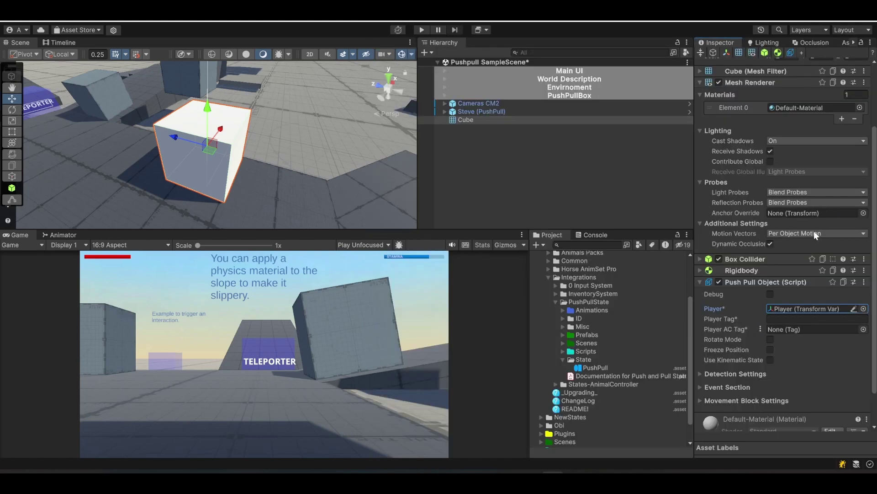
click(762, 326)
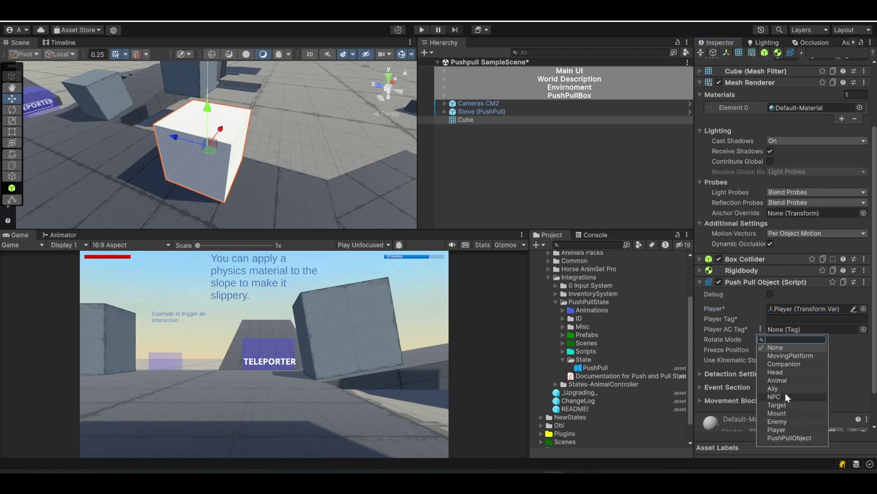
click(788, 429)
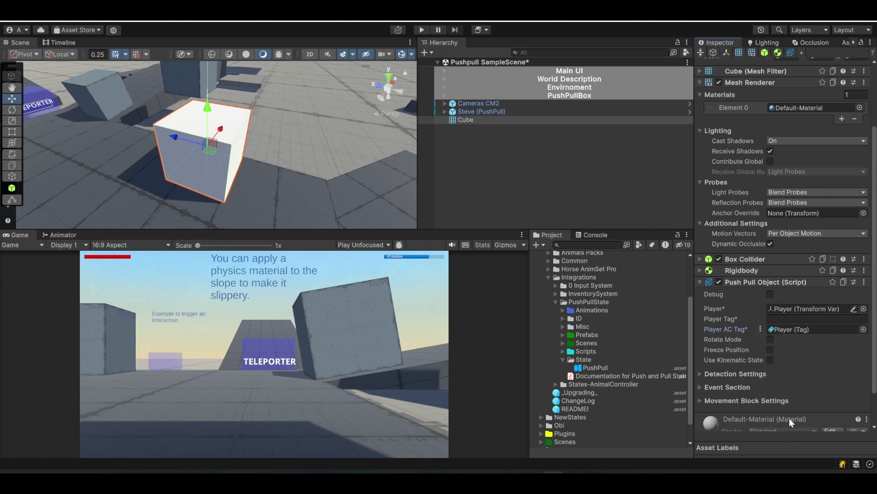
Set the Moving Platform AC Tag to MovingPlatform in the Detection Settings and expand the Movement Block Settings
scroll(729, 327, down, 2)
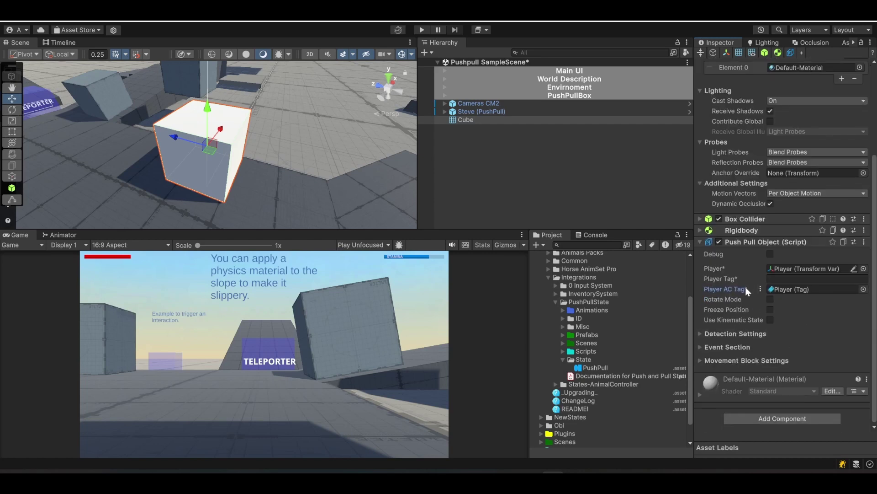
click(702, 333)
click(767, 364)
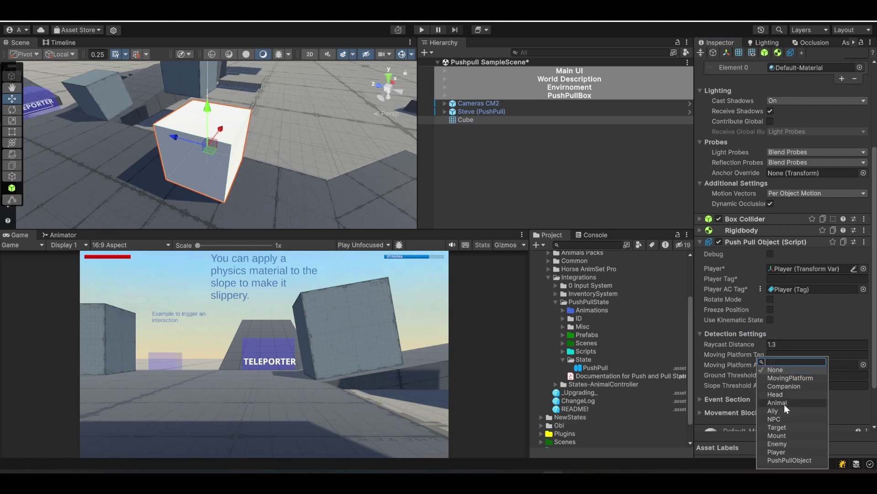
click(795, 378)
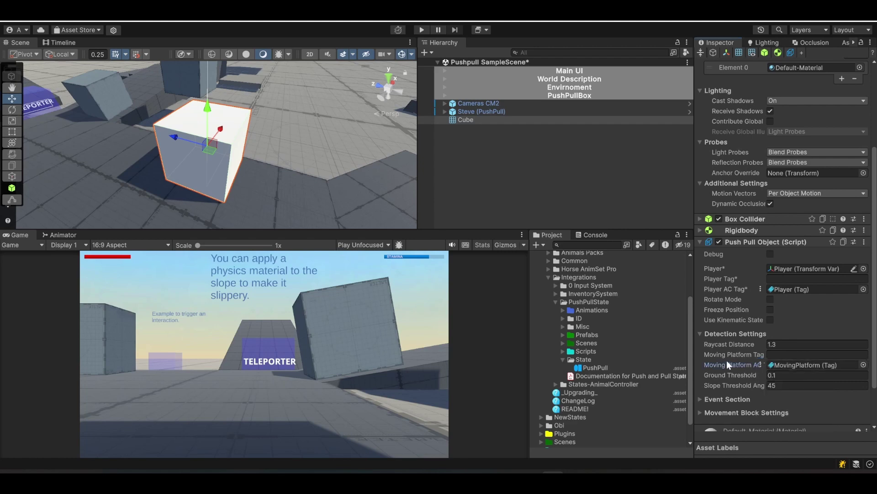
scroll(747, 366, down, 3)
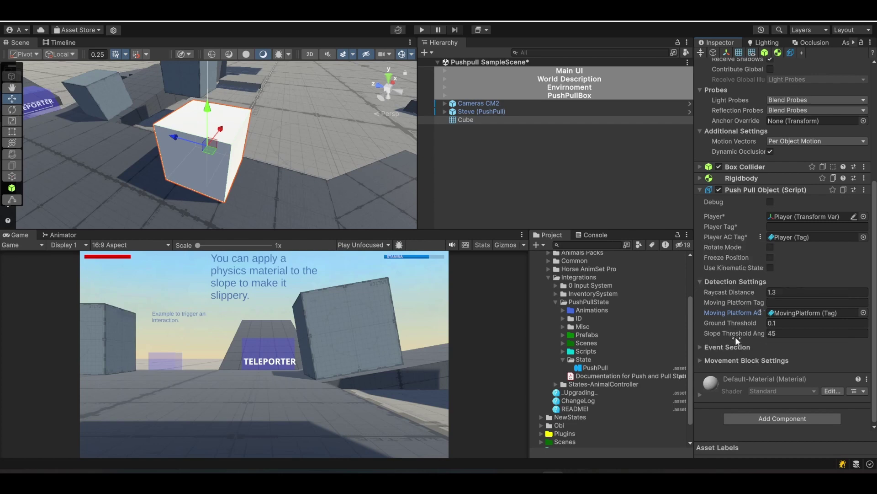
click(728, 359)
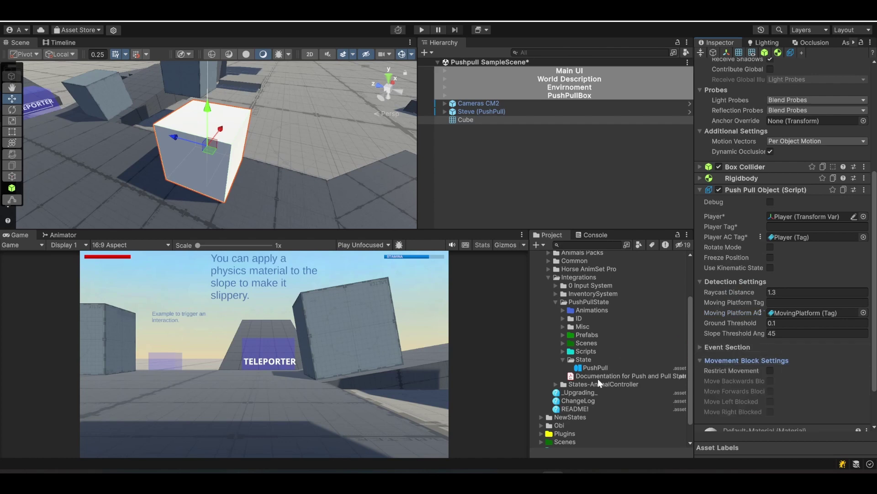
Collapse the Movement Block Settings and add a Tags component to the cube, searching the components for "tag"
click(706, 359)
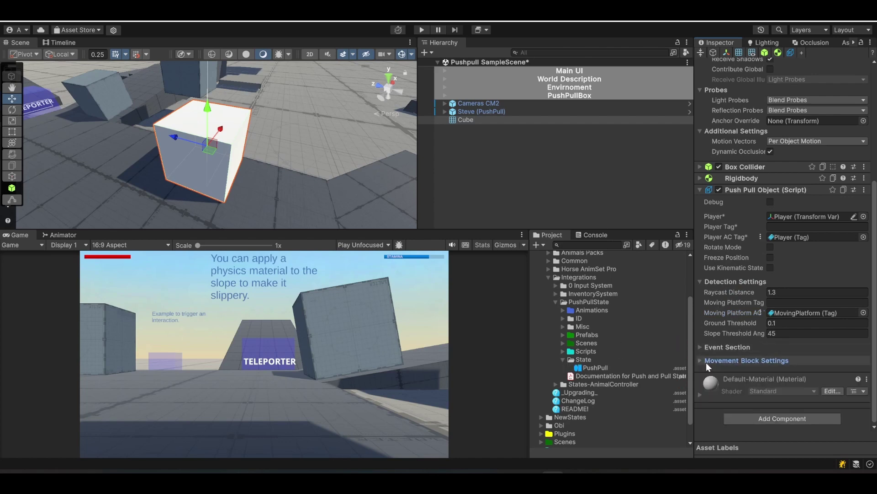
click(764, 419)
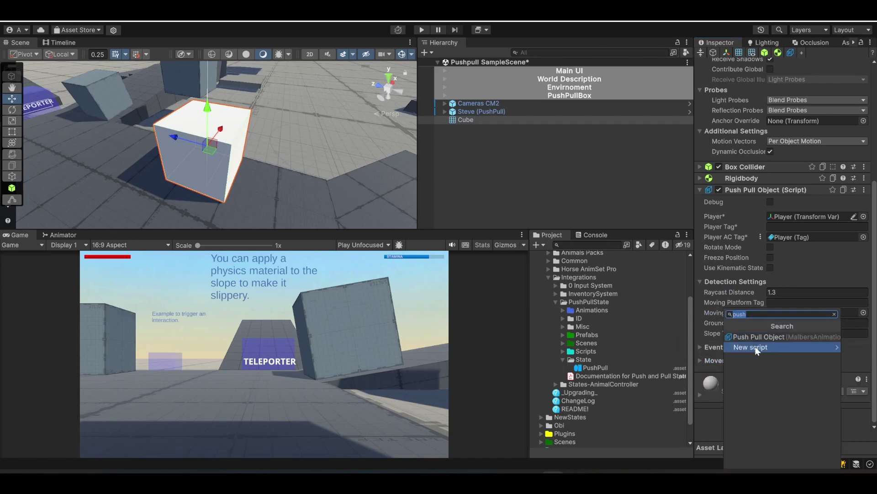
text(tag)
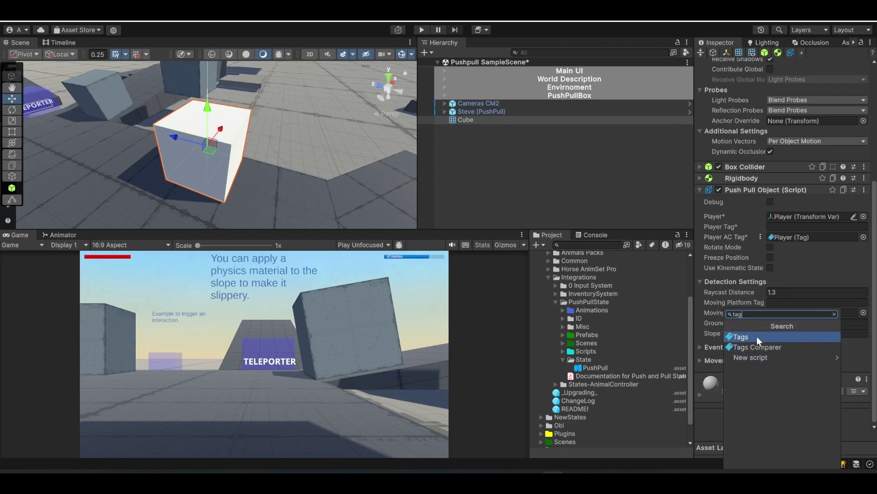
click(757, 337)
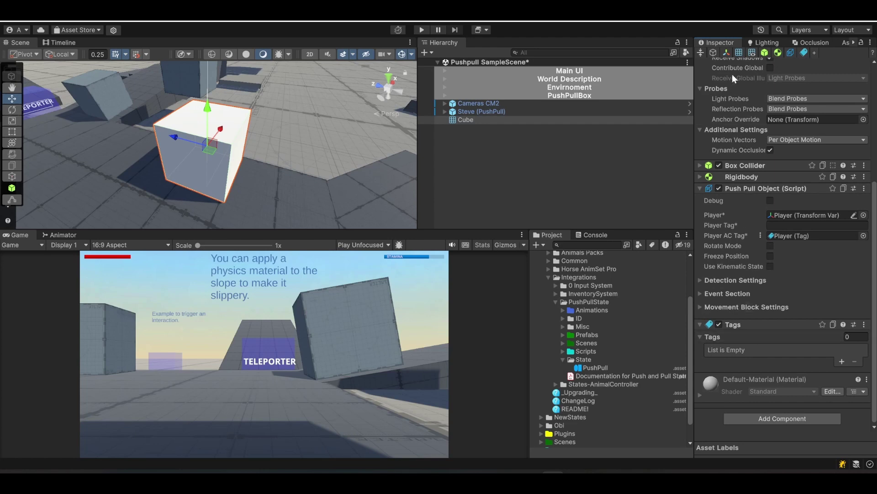
Add one entry to the cube's Tags list and set it to PushPullObject
scroll(808, 192, up, 5)
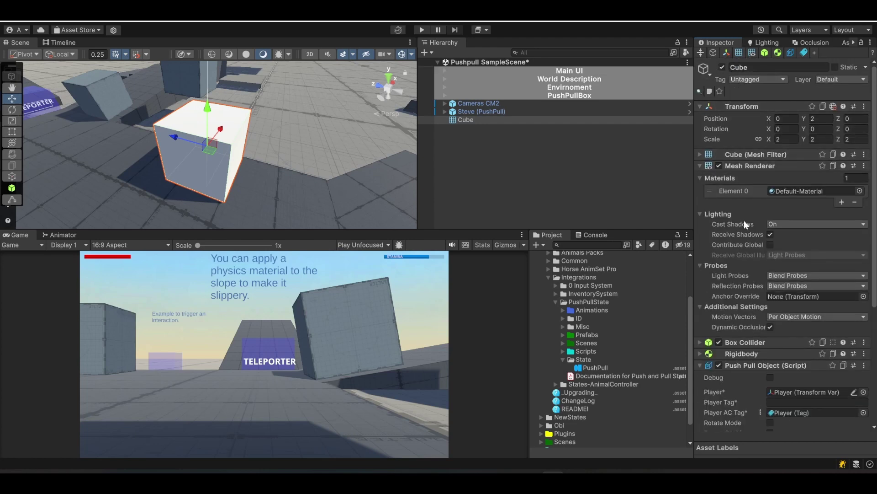
scroll(738, 366, down, 5)
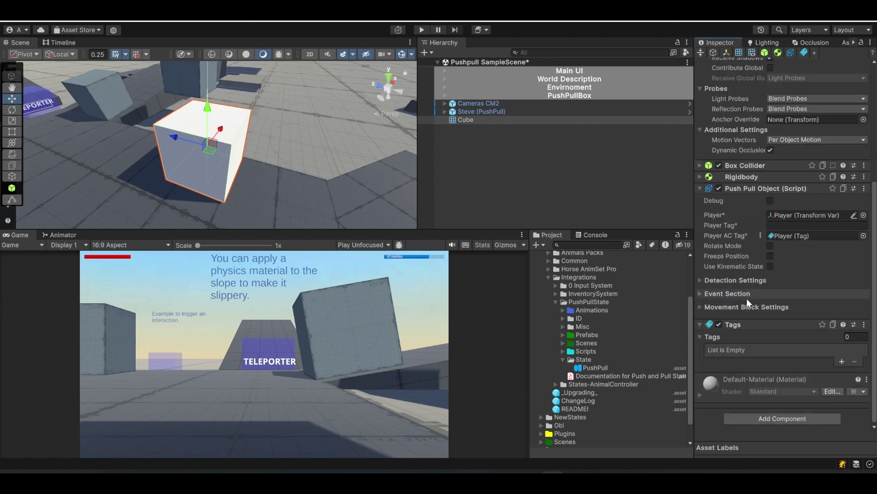
click(842, 362)
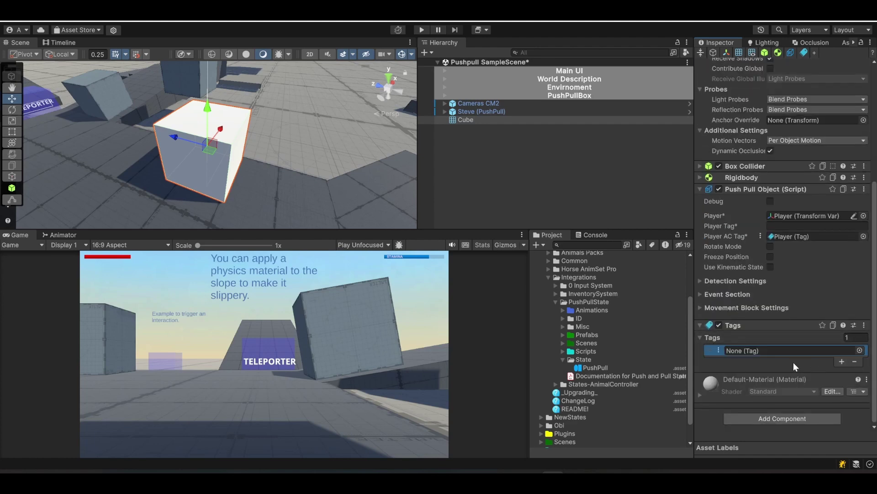
click(718, 346)
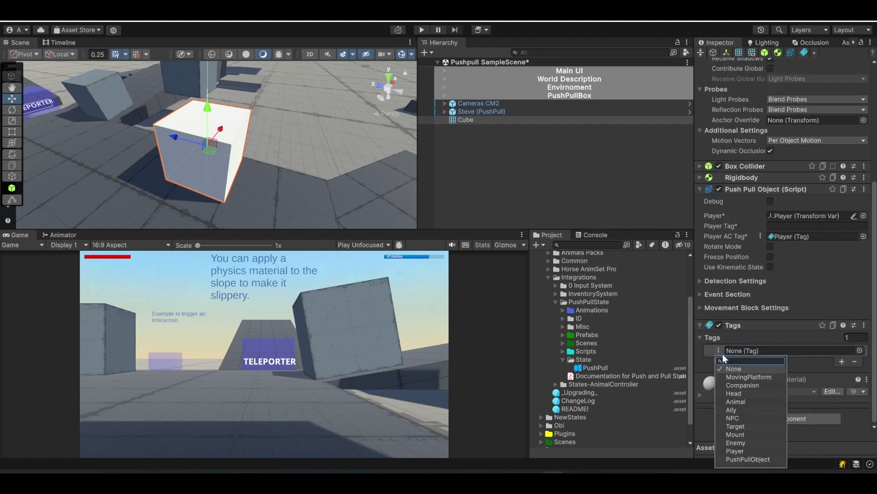
click(744, 457)
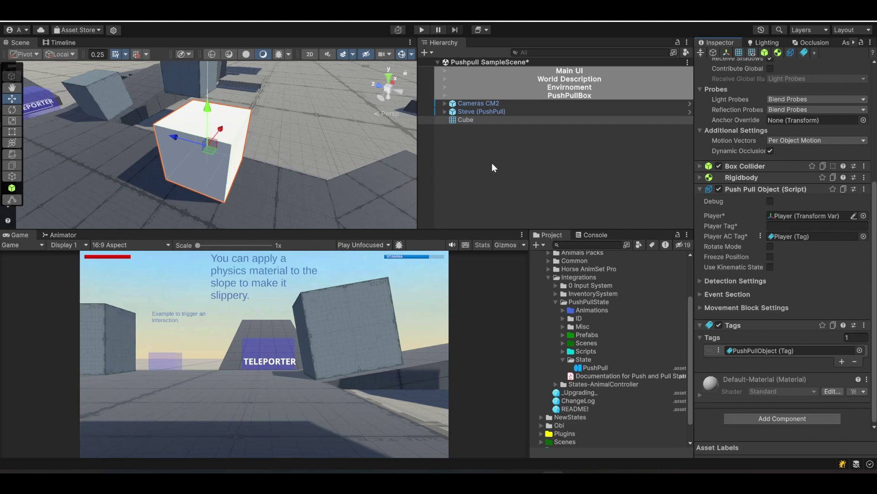
Enable Use Kinematic State in the Cube's Push Pull Object script
click(457, 174)
right_drag(212, 157, 70, 144)
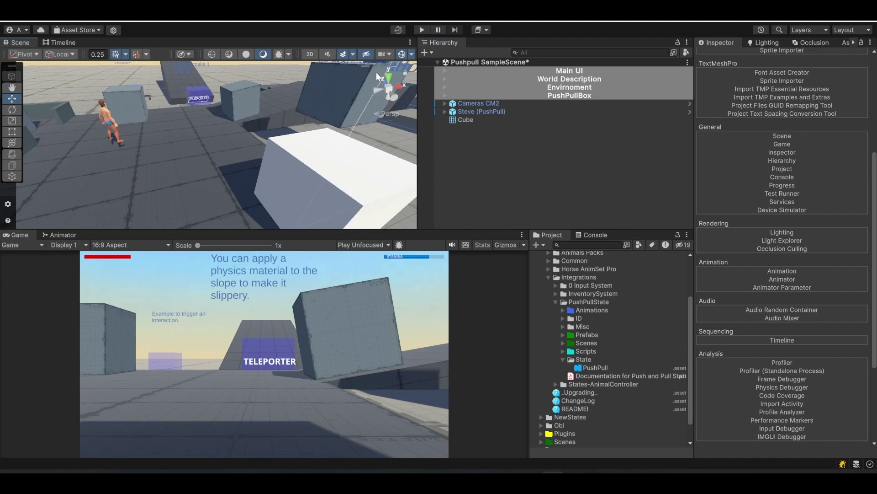
click(470, 119)
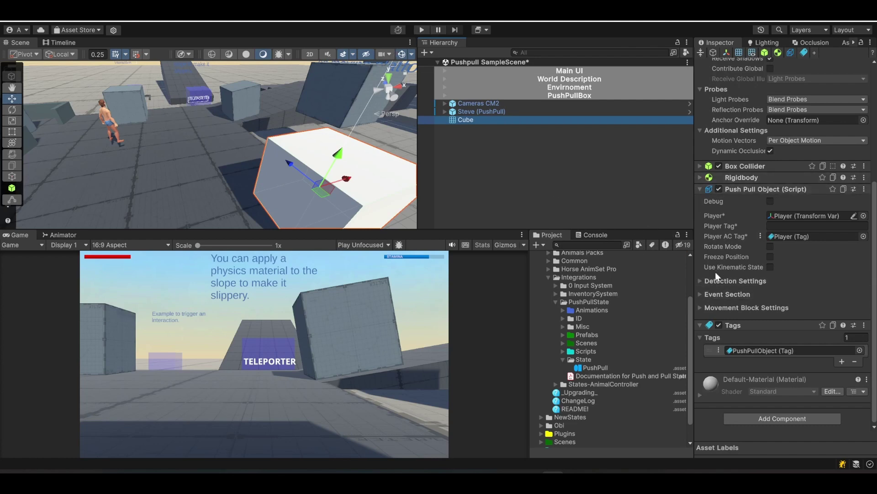
click(770, 267)
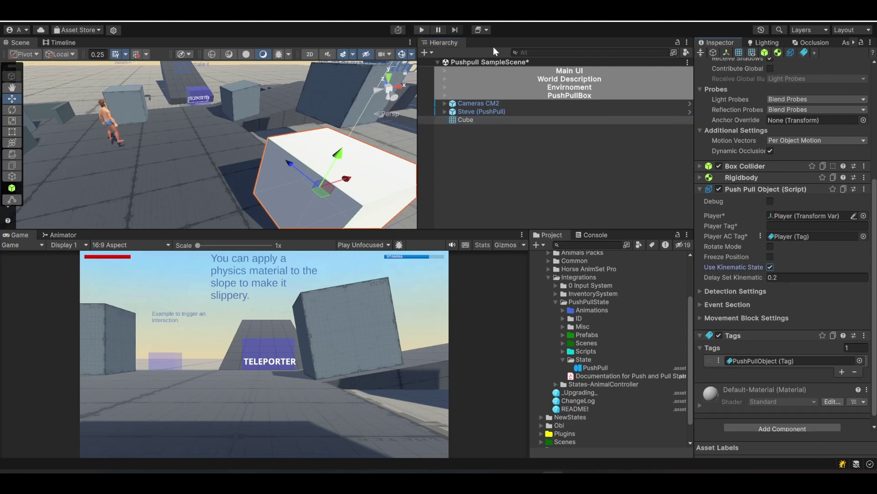
Play the scene and run the character over to the new white cube
click(422, 30)
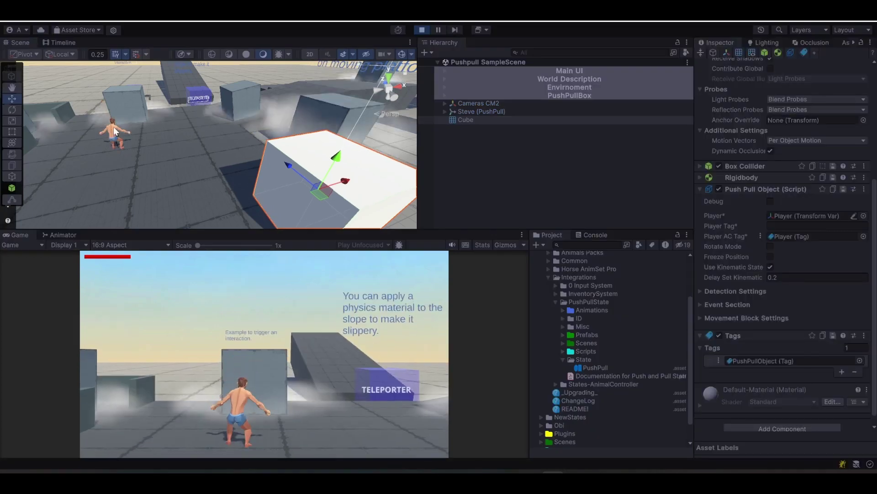
key(d)
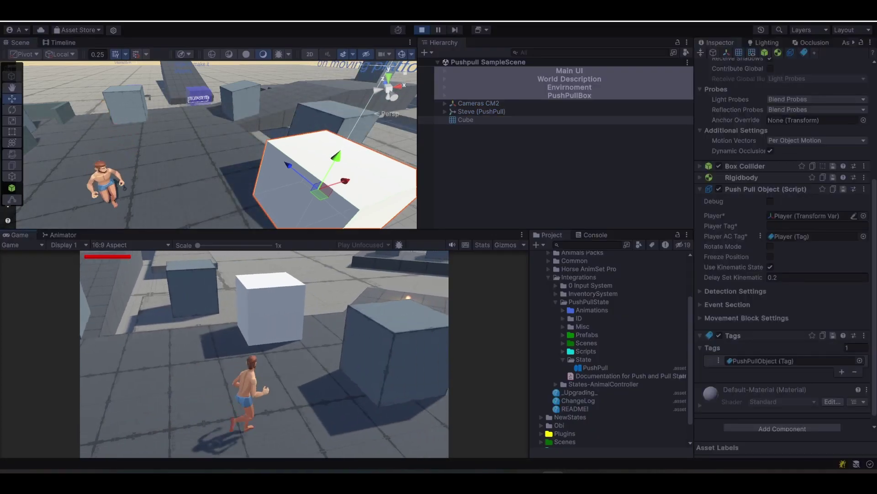
key(w)
key(s)
key(w)
key(d)
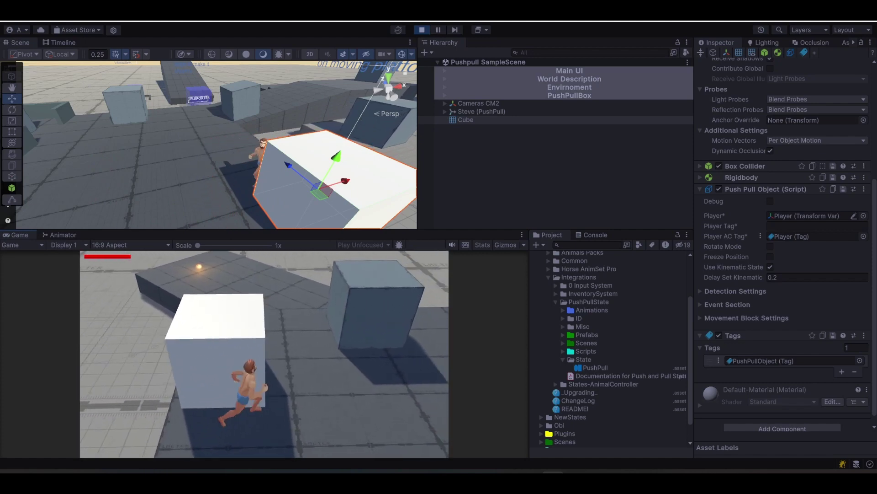
Test pushing and pulling the white cube with the character, and stop playing the scene
key(w)
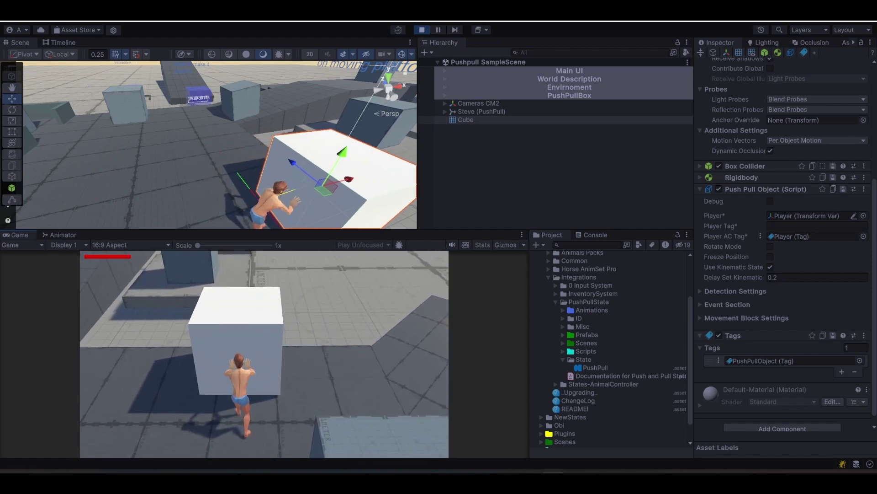
key(s)
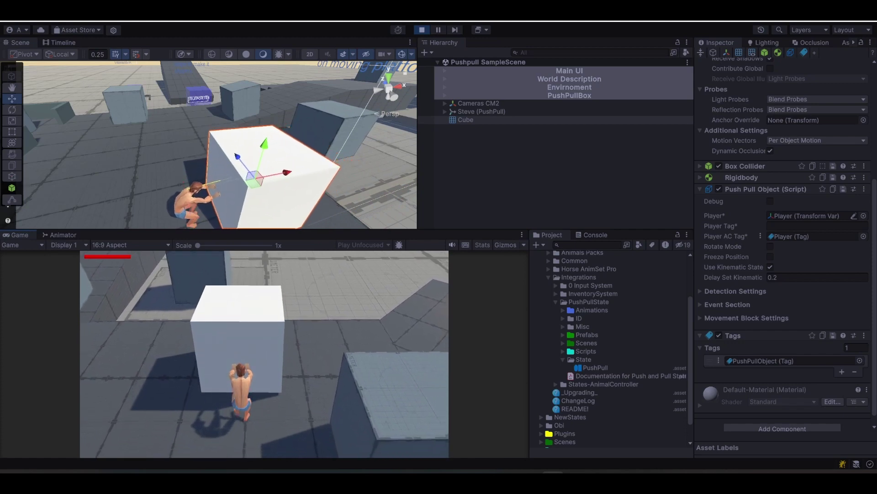
key(w)
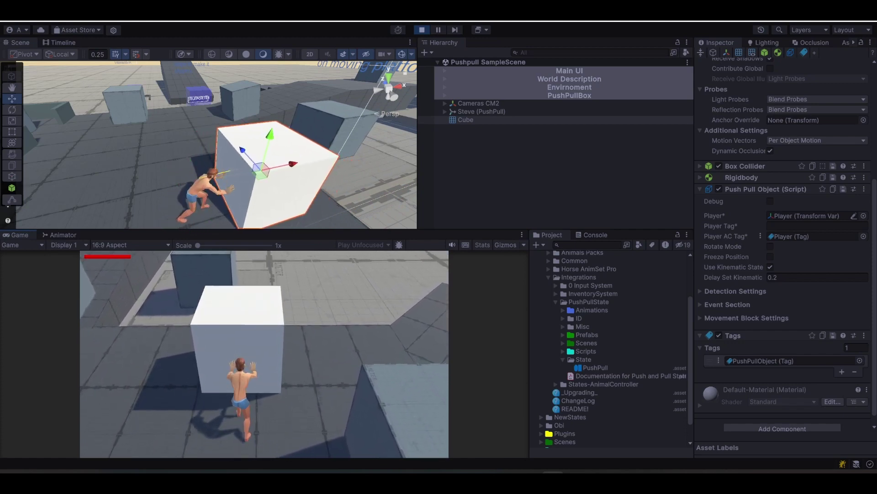
key(s)
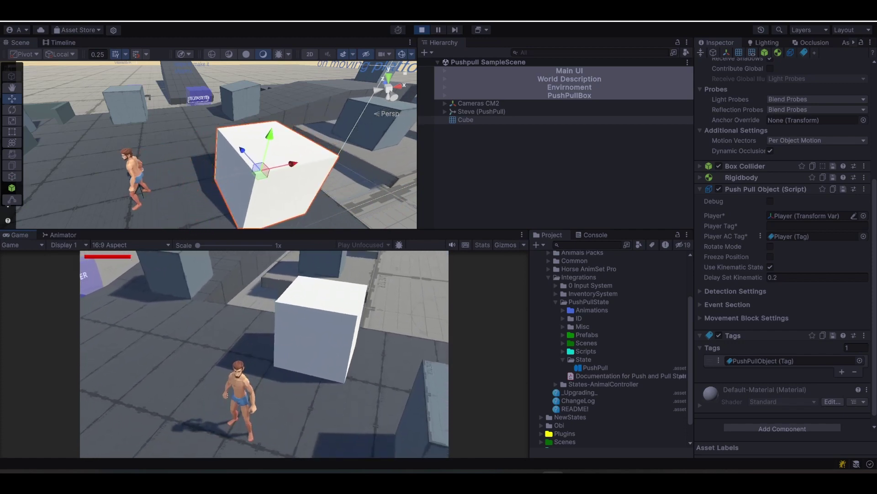
key(Escape)
click(422, 31)
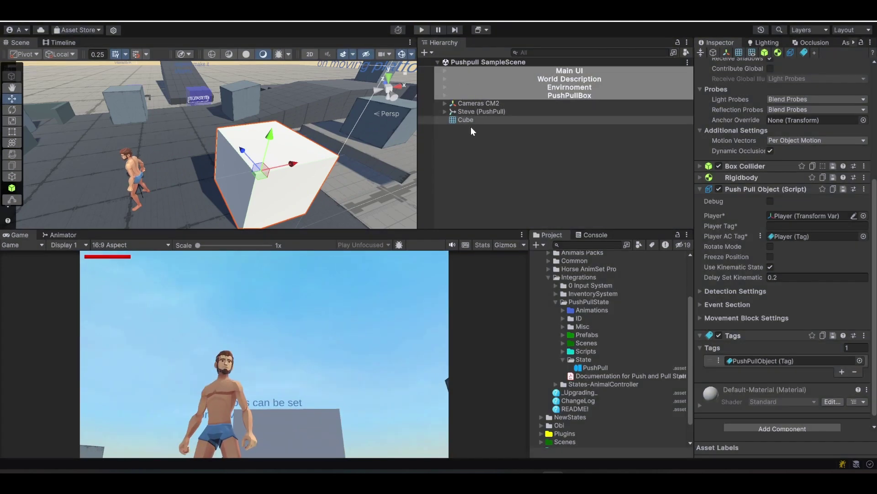
Deactivate the Steve (PushPull) character in the scene
click(478, 110)
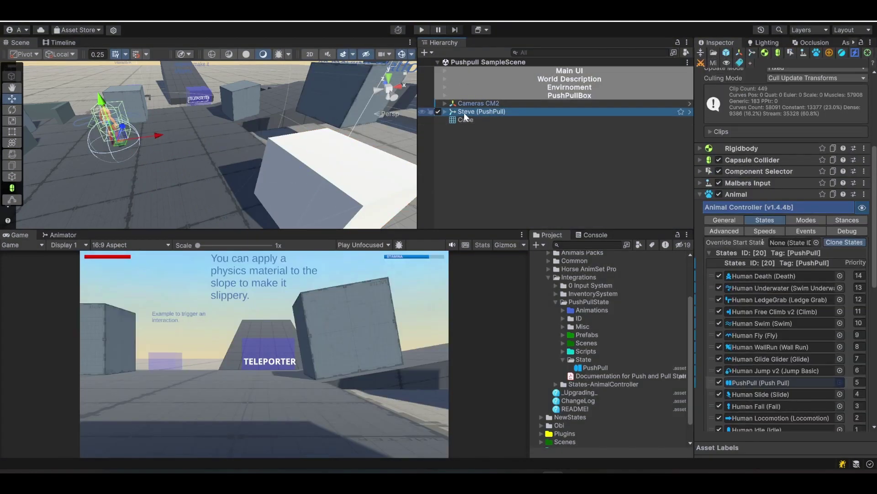
click(438, 112)
click(519, 132)
Search the project for "steve" and add the Steve (Fast Weapons) prefab to the scene hierarchy
click(581, 244)
text(st)
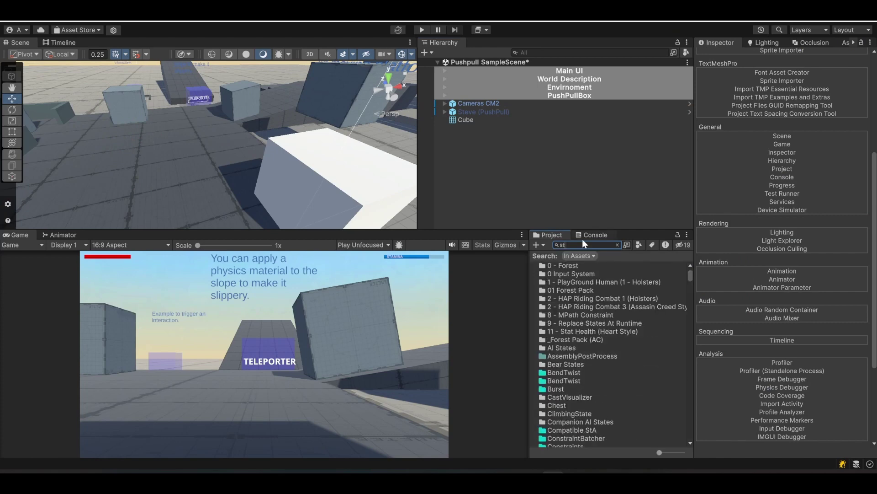
text(eve)
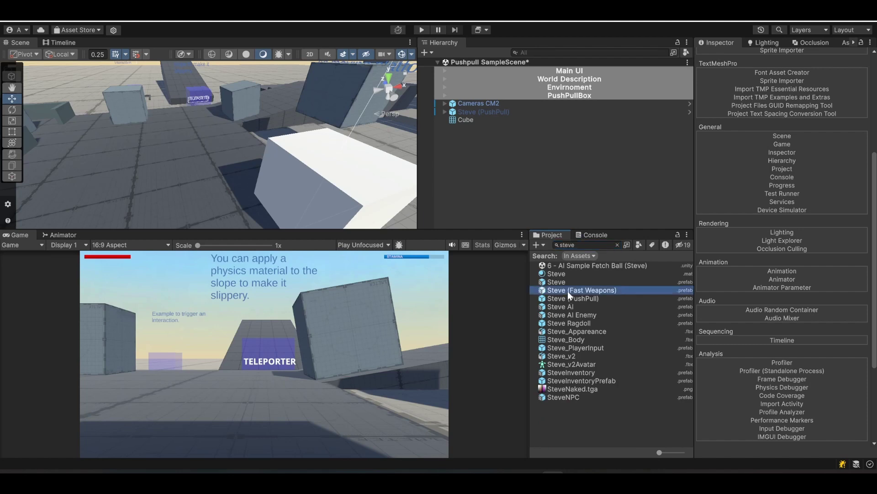
drag(568, 290, 492, 146)
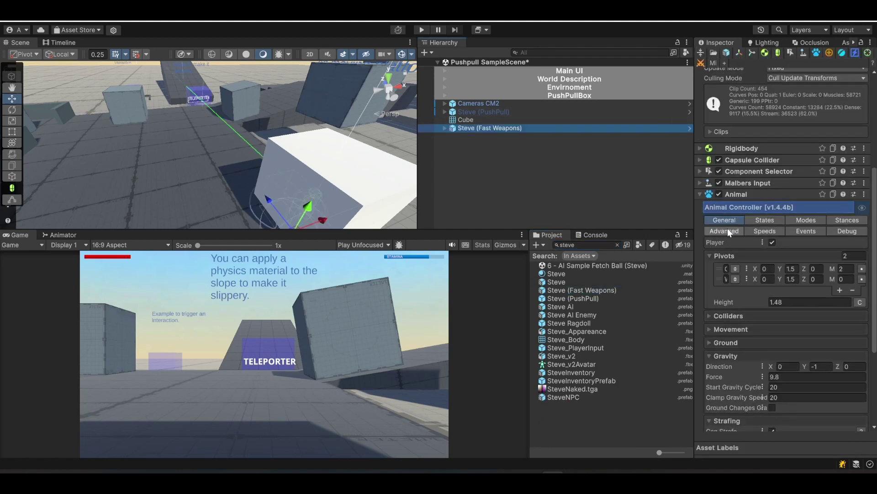
Add the PushPull state asset to the new character's Animal states and place it directly below Human Jump v2
click(761, 218)
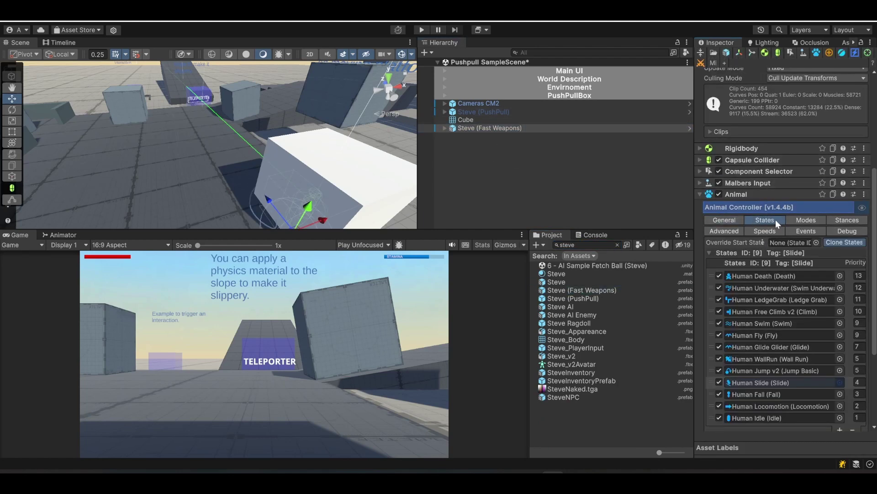
scroll(800, 339, down, 5)
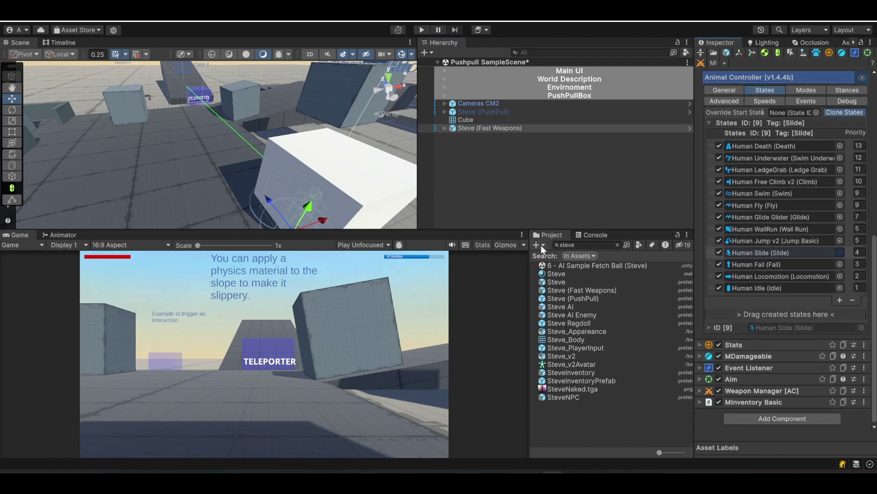
click(617, 244)
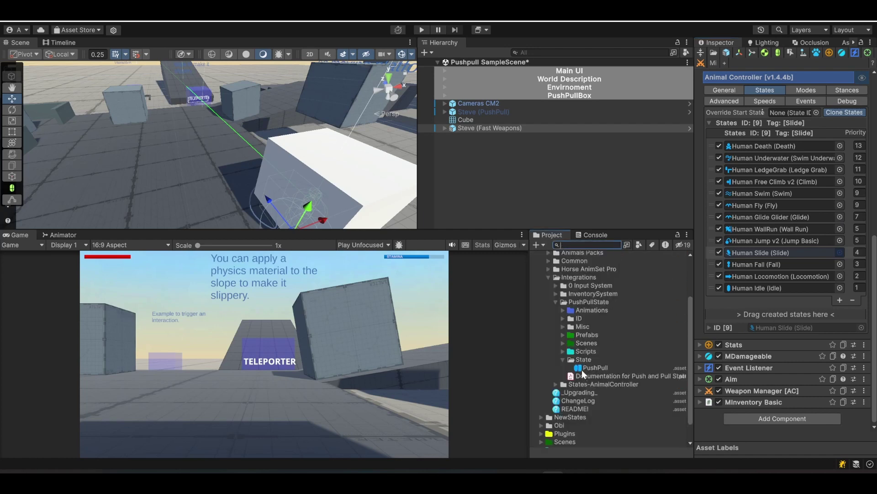
drag(582, 368, 777, 314)
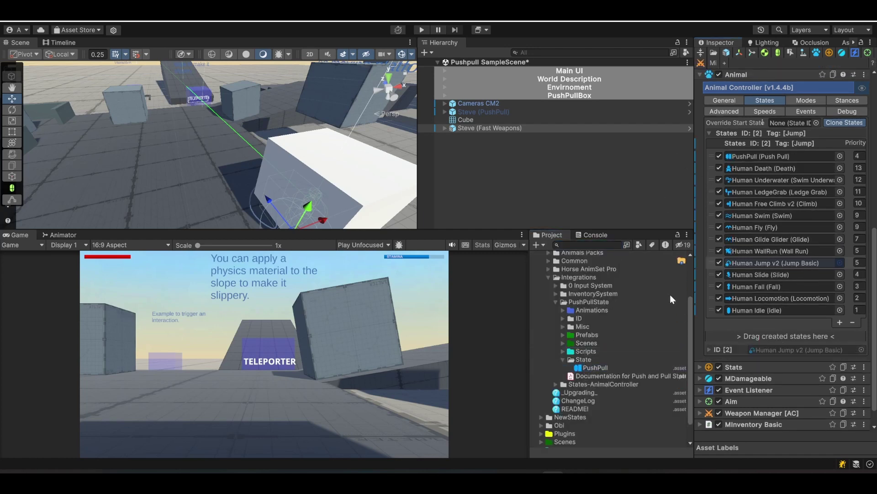
drag(710, 158, 711, 262)
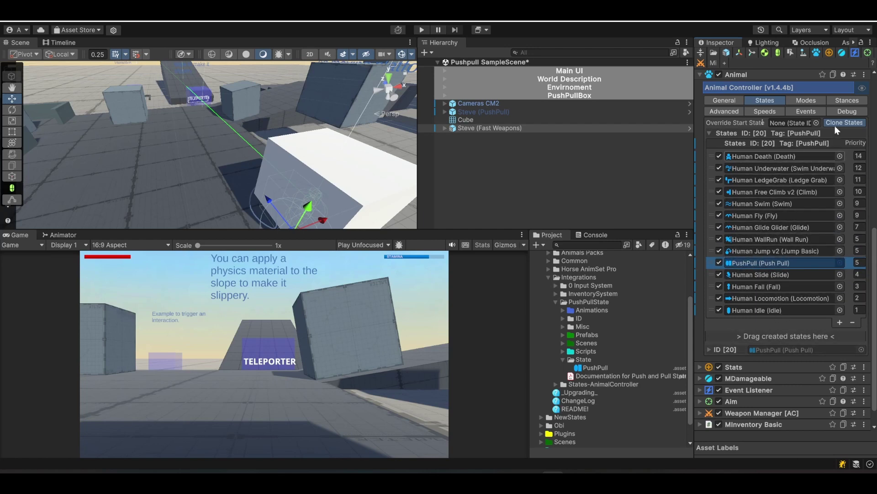
Expand the PushPull state's details and examine its general parameters, especially the Enter Input and Exit Input
click(711, 348)
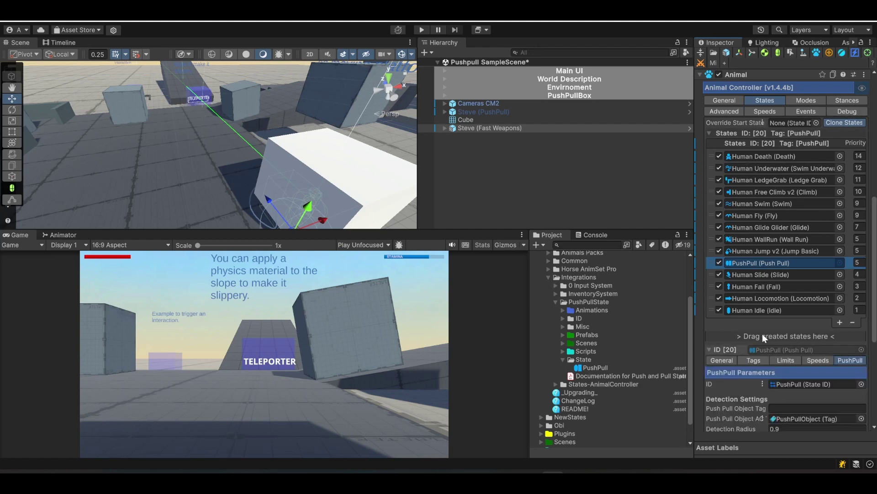
scroll(771, 332, down, 3)
click(710, 305)
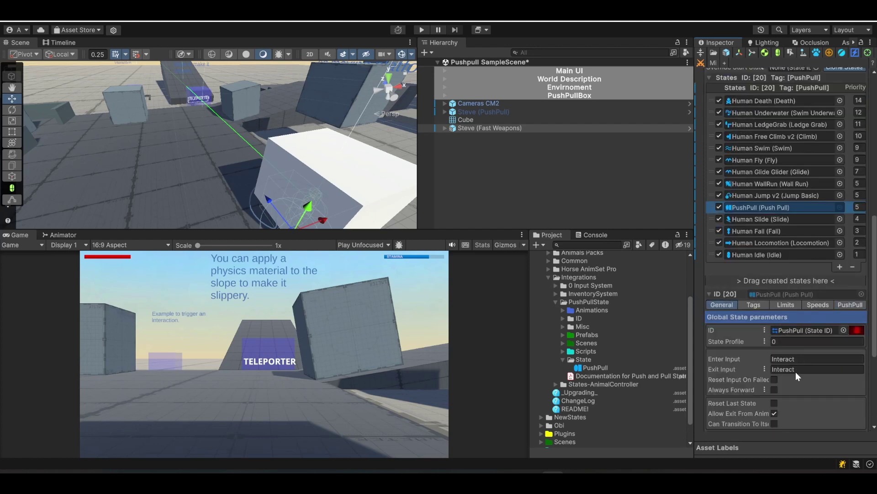
scroll(770, 322, down, 3)
click(758, 300)
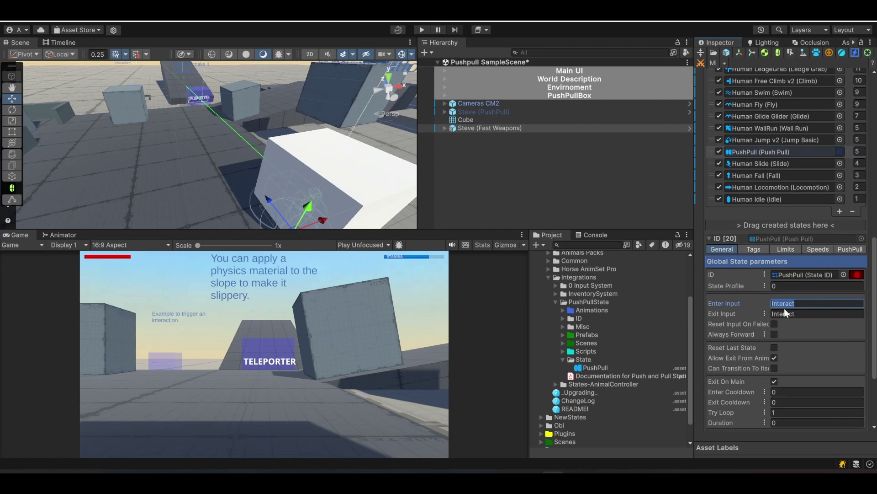
click(806, 314)
click(812, 304)
key(Tab)
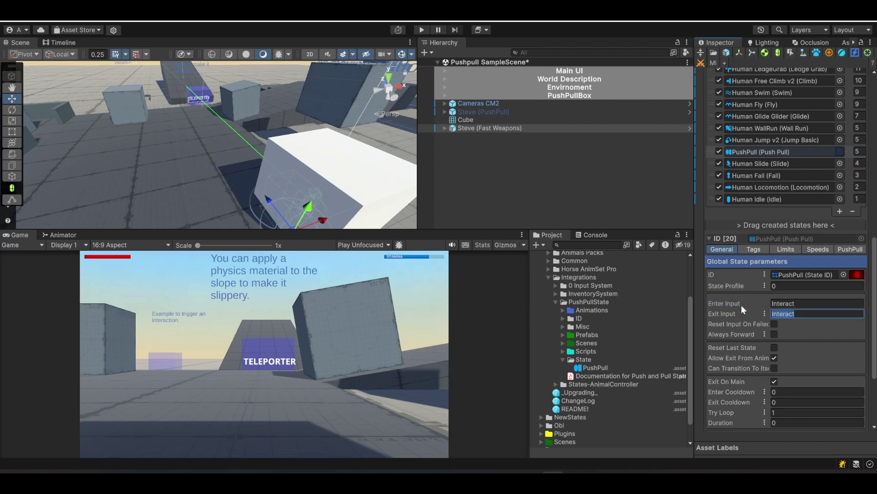
Examine the PushPull state's own Detection Settings and Movement Settings, including the Enable Rotate Mode input
click(849, 248)
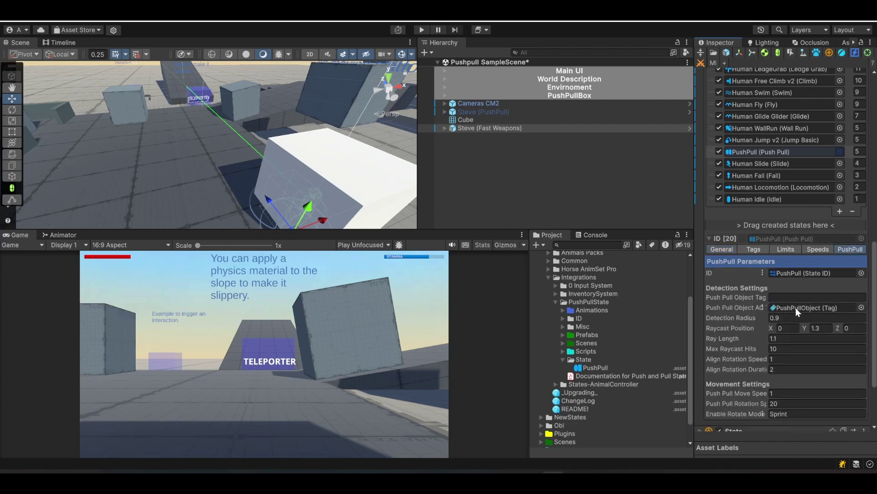
scroll(790, 308, down, 2)
scroll(760, 259, down, 1)
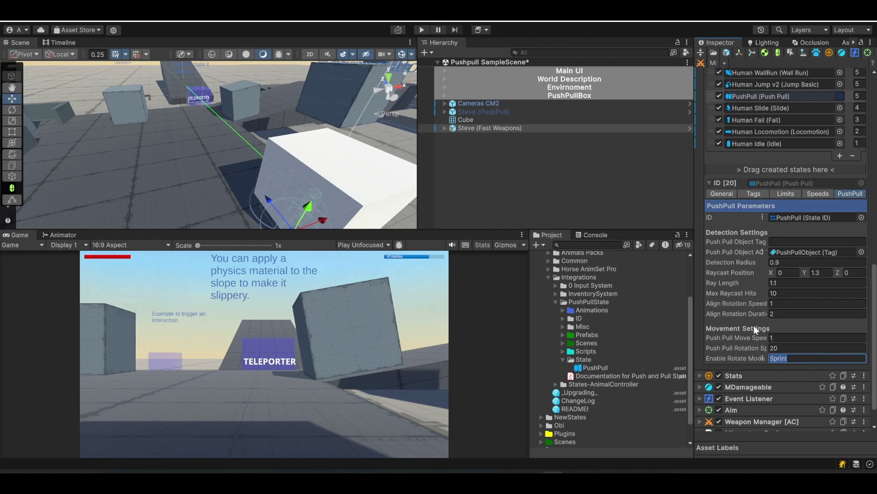
scroll(753, 325, down, 2)
scroll(747, 325, up, 12)
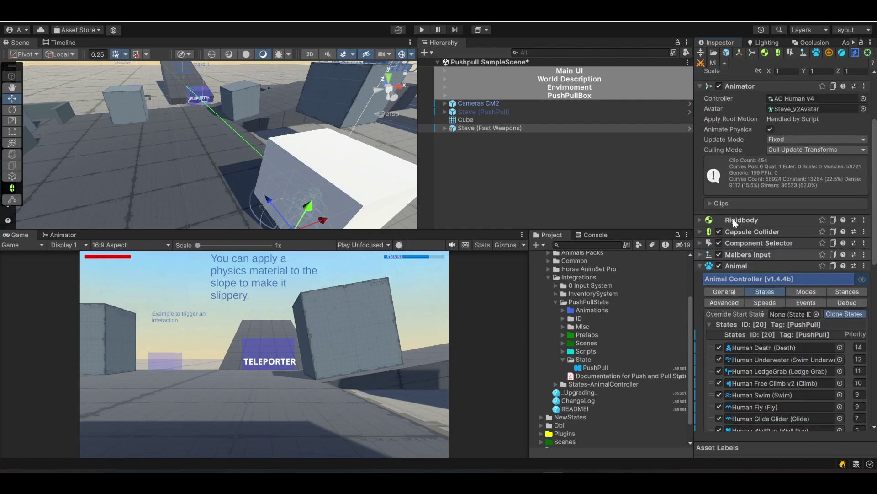
scroll(750, 205, up, 2)
scroll(746, 230, down, 15)
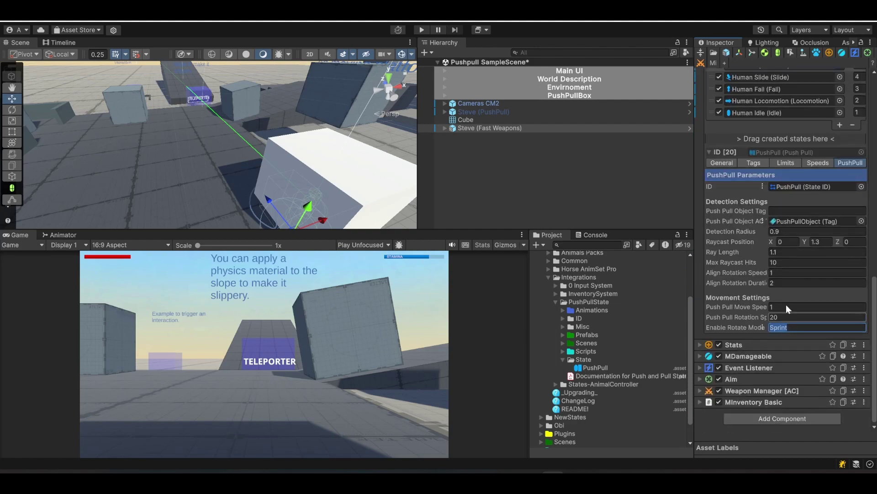
Play-test the scene by running the character up to the white cube, and exit play mode
click(484, 182)
click(423, 29)
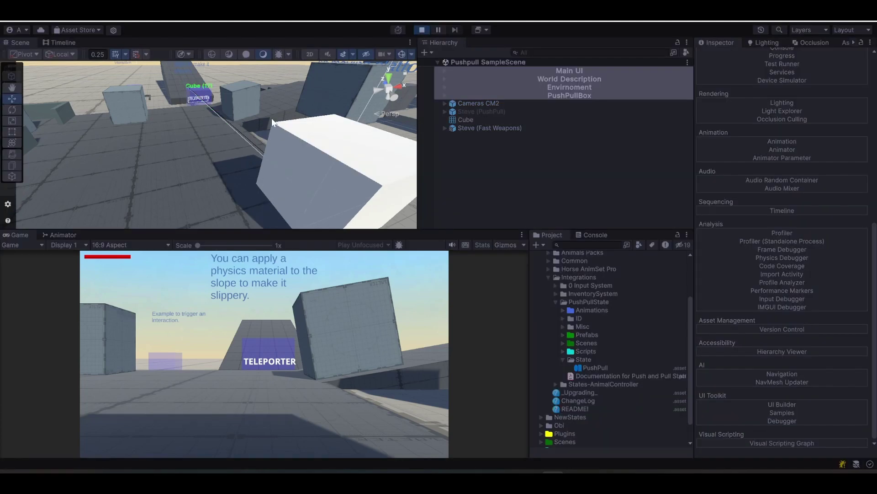
click(267, 371)
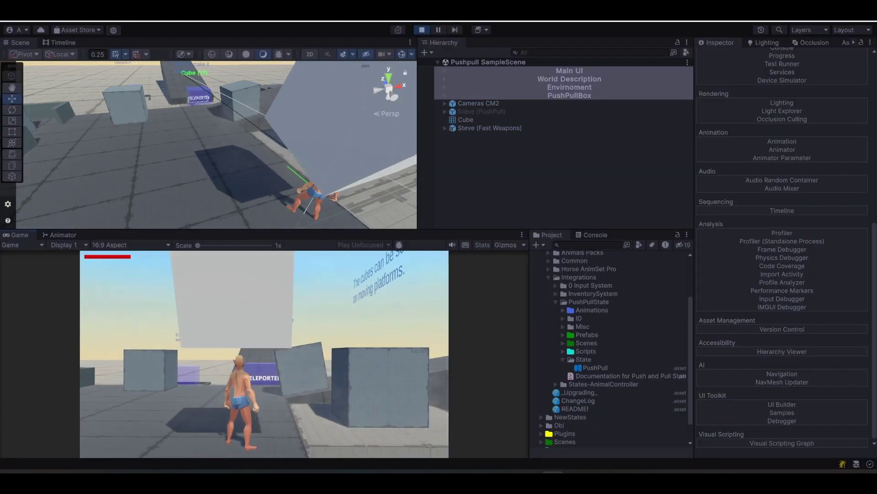
key(a)
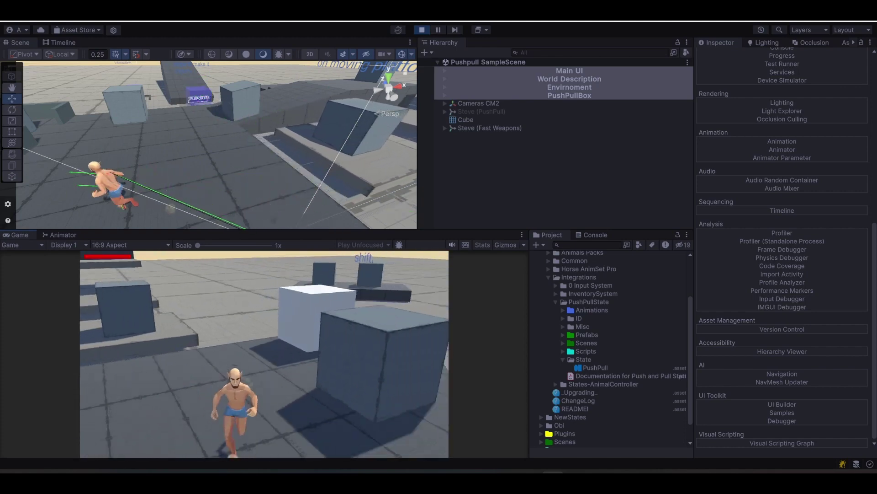
key(w)
key(w)
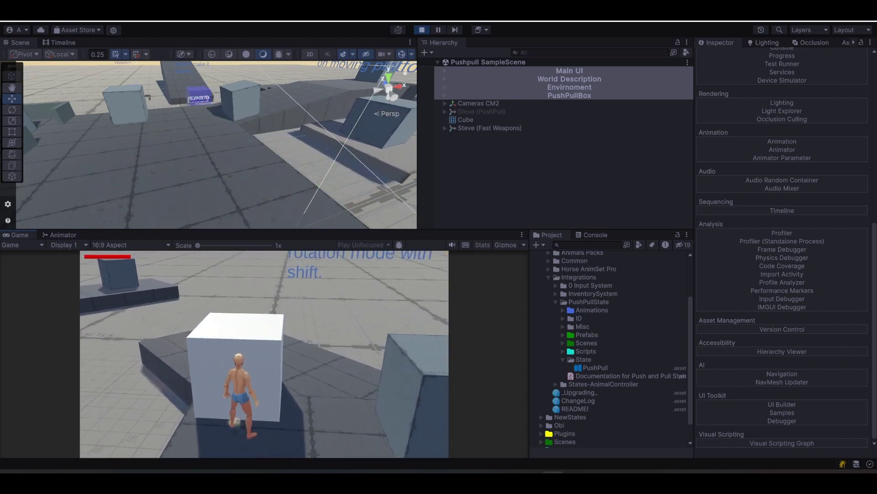
key(Escape)
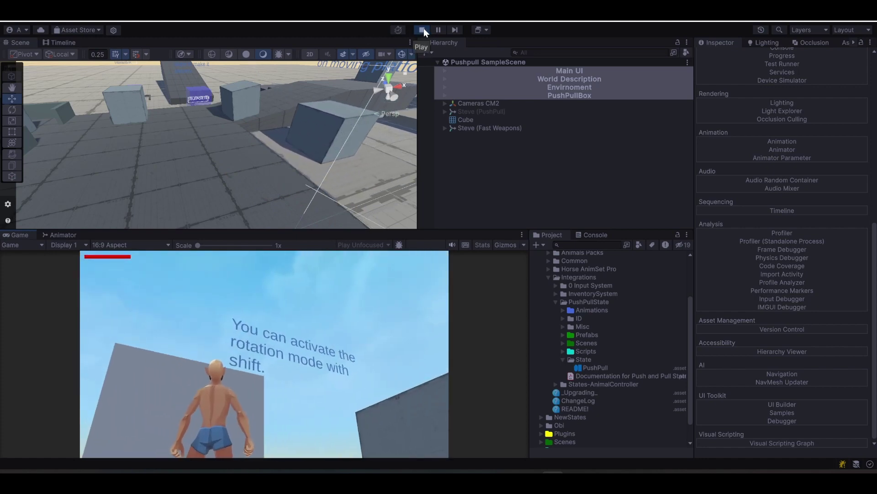
click(422, 29)
Add a Tags component to Steve (Fast Weapons) and assign the Player tag to it
click(486, 129)
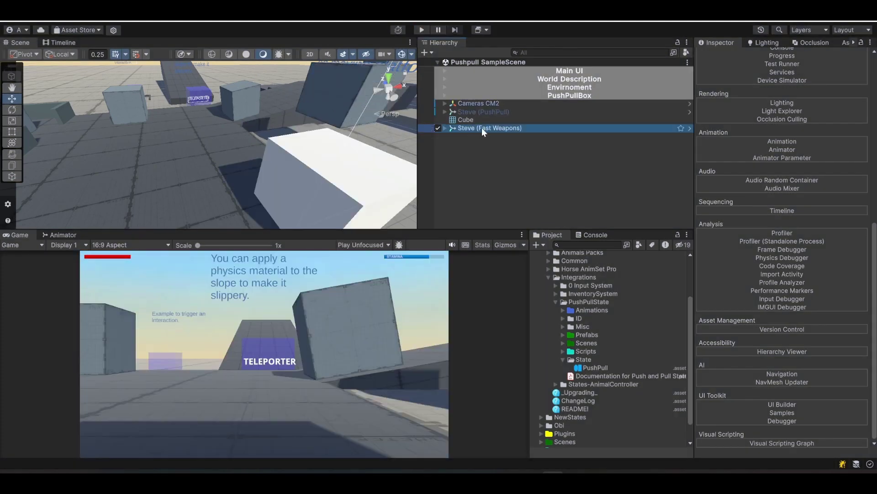
scroll(772, 401, down, 10)
click(771, 417)
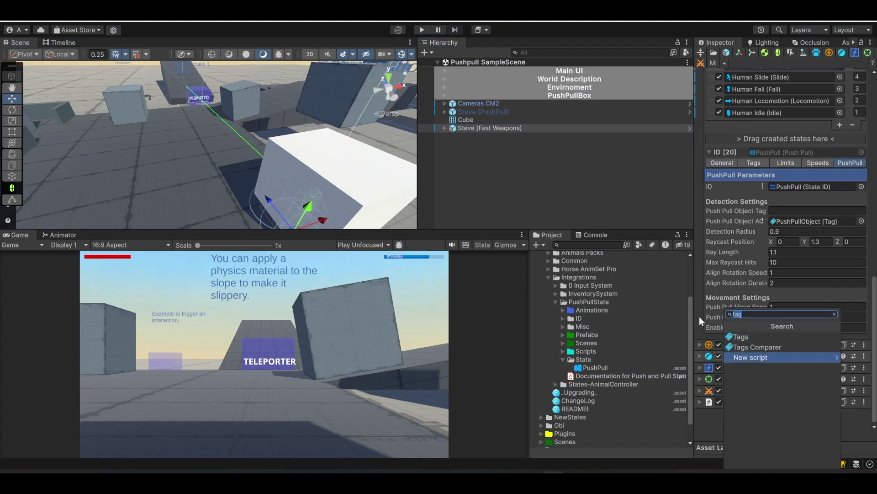
click(760, 338)
scroll(759, 359, down, 3)
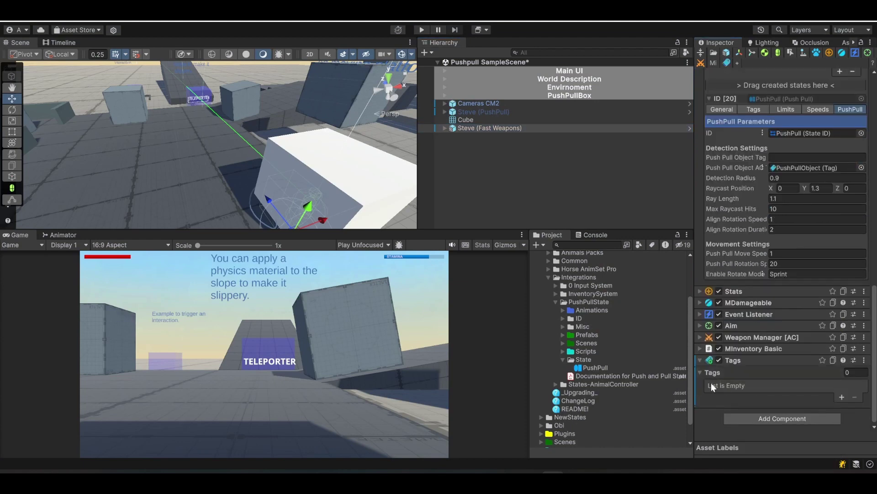
click(841, 396)
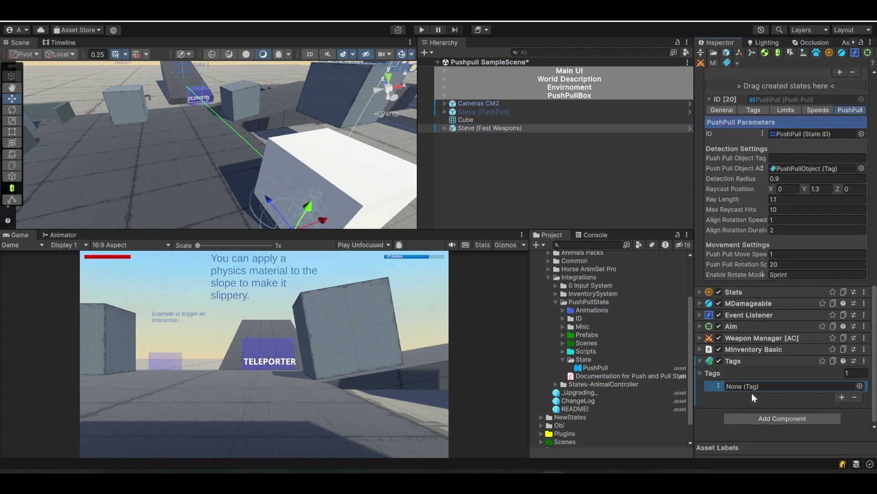
click(727, 385)
click(742, 450)
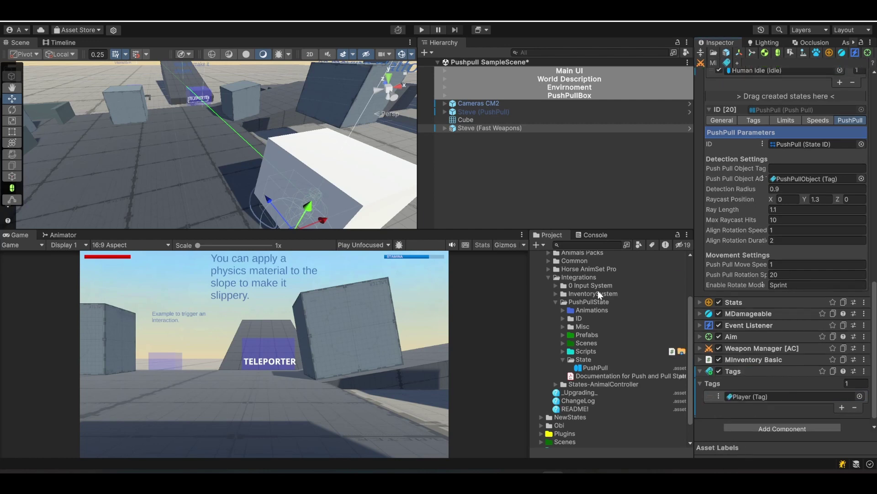
Run the scene again with the tagged Steve, walk him to the white cube, and stop playing
click(421, 30)
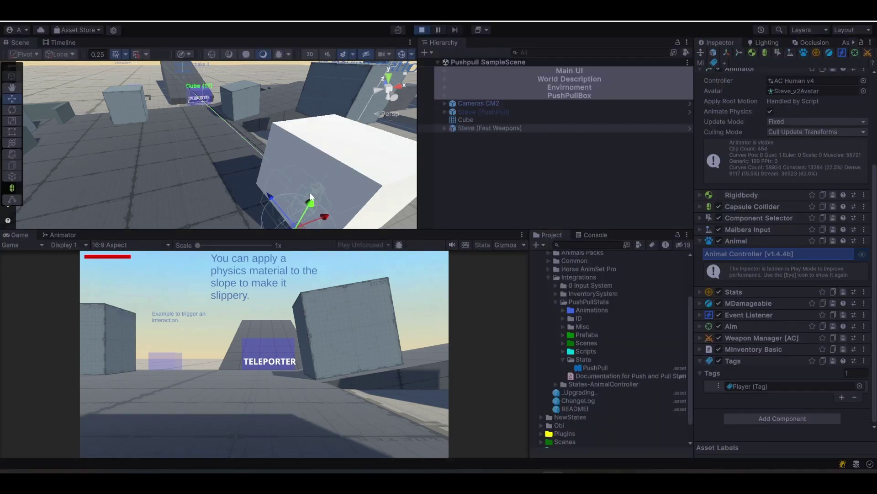
click(284, 285)
key(a)
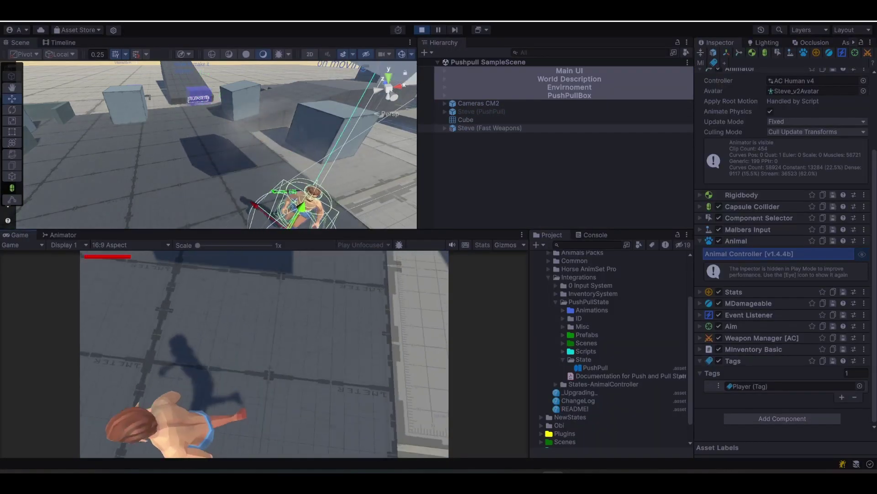
key(w)
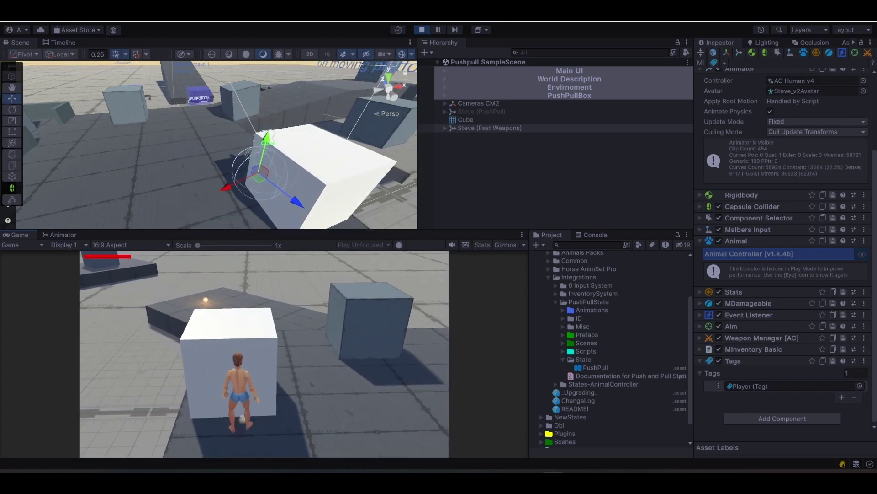
key(Escape)
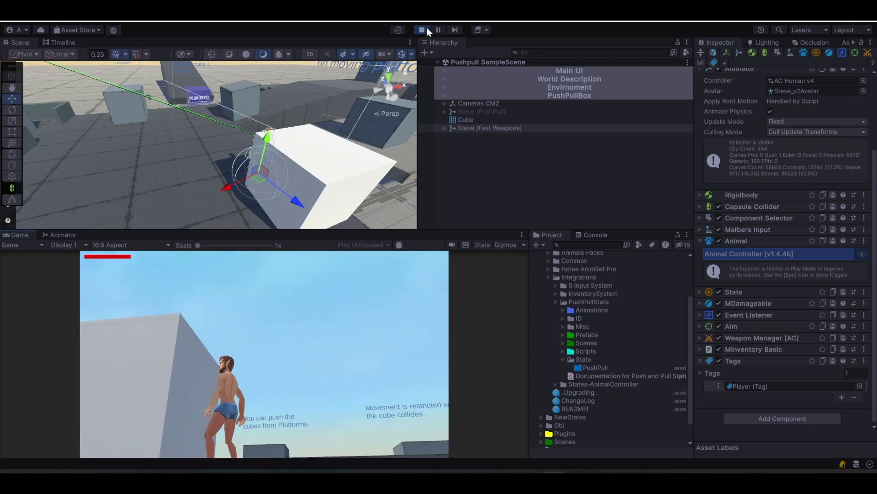
click(426, 29)
Open the AC Human v4 PushPull controller from the PushPullState animations and copy its PushPull state machine together with the Any State transition
click(471, 130)
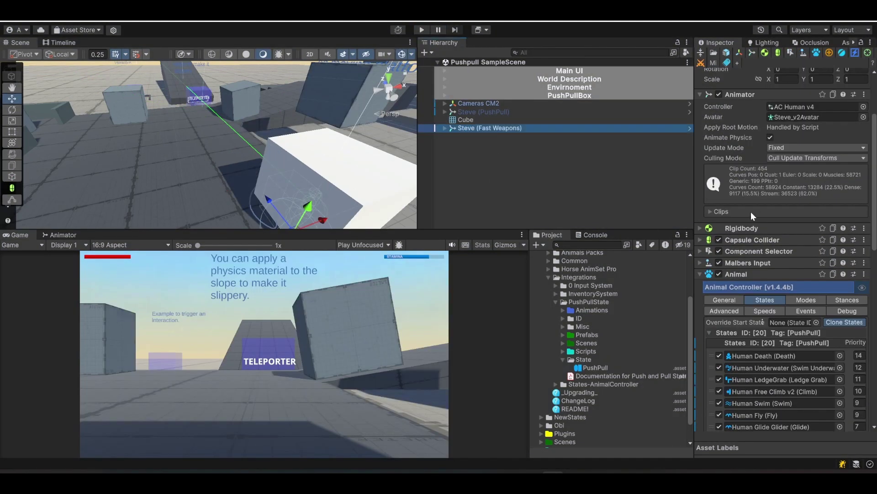
scroll(700, 256, up, 3)
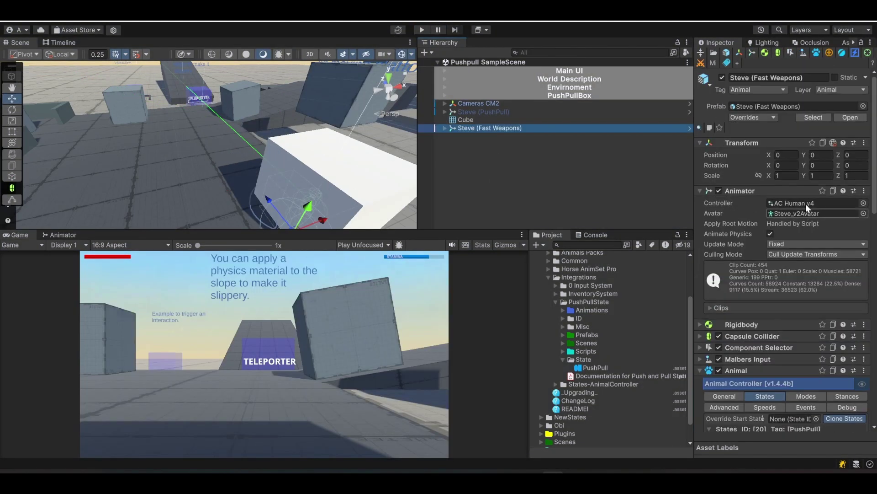
click(562, 310)
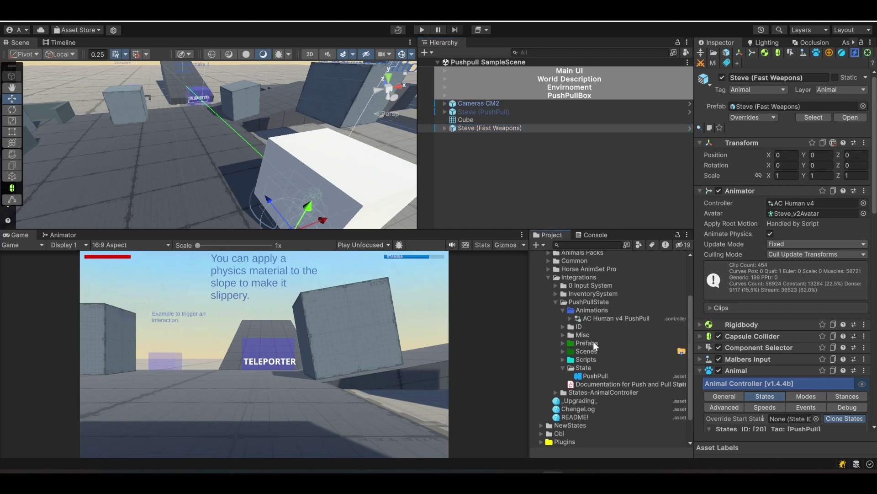
click(603, 318)
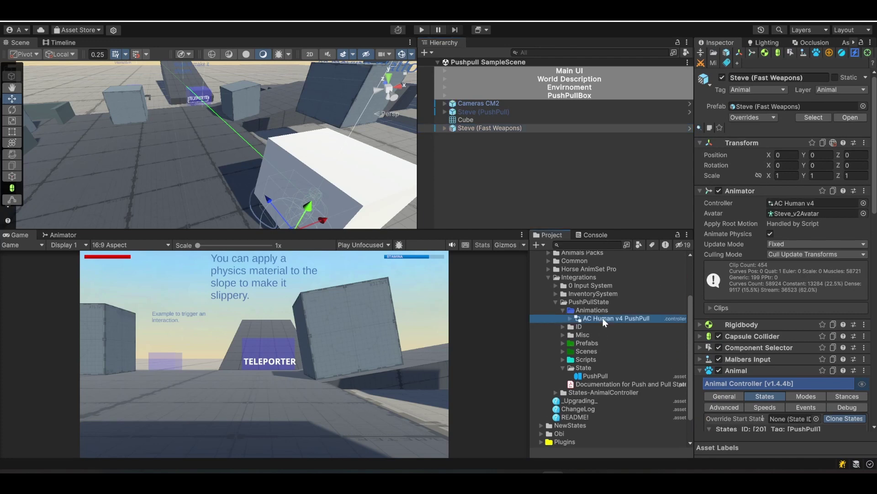
click(61, 234)
scroll(180, 350, up, 5)
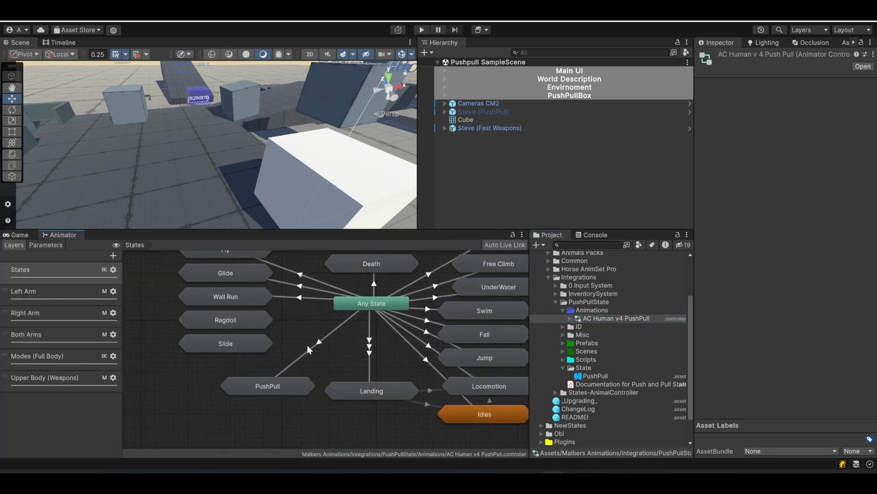
click(308, 350)
shift+click(272, 387)
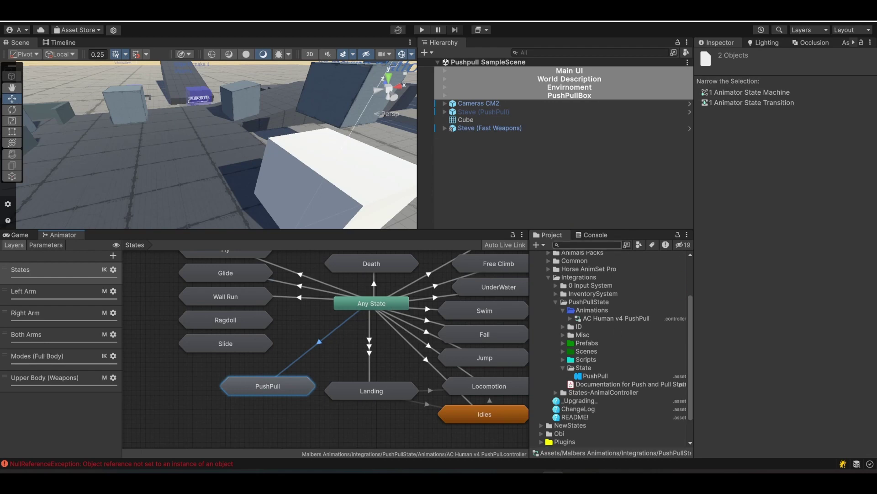
Open the AC Human v4 controller used by Steve (Fast Weapons) and paste the PushPull state machine with its transition below Ladder
click(473, 130)
click(802, 204)
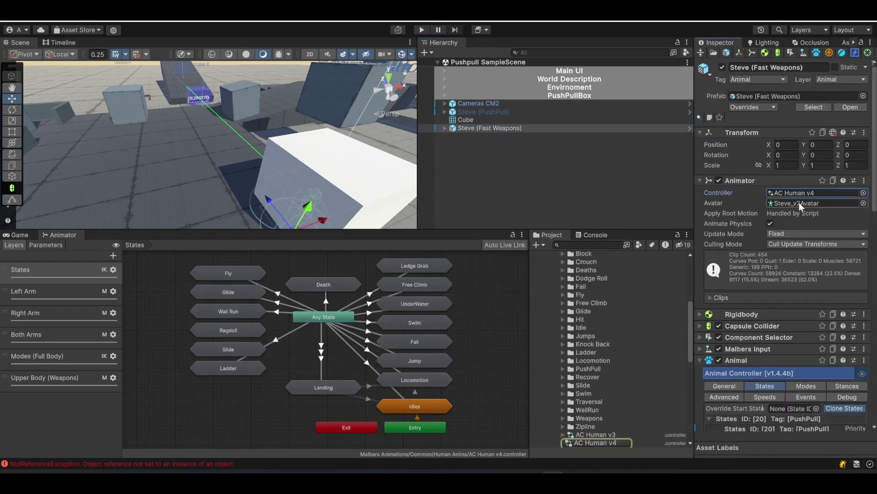
click(610, 444)
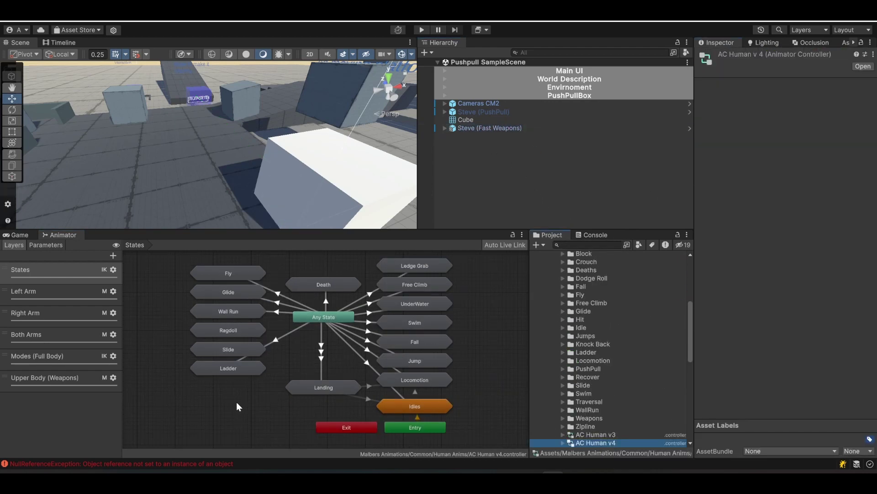
middle_drag(237, 402, 284, 367)
click(291, 369)
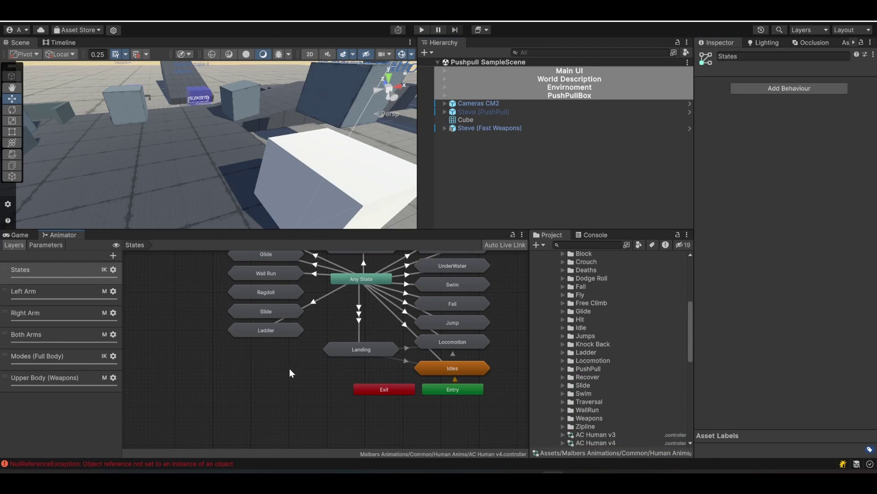
drag(290, 368, 314, 362)
click(300, 408)
Examine the conditions of the Any State to PushPull transition, especially the State value, and move the PushPull node slightly closer to Ladder
click(314, 327)
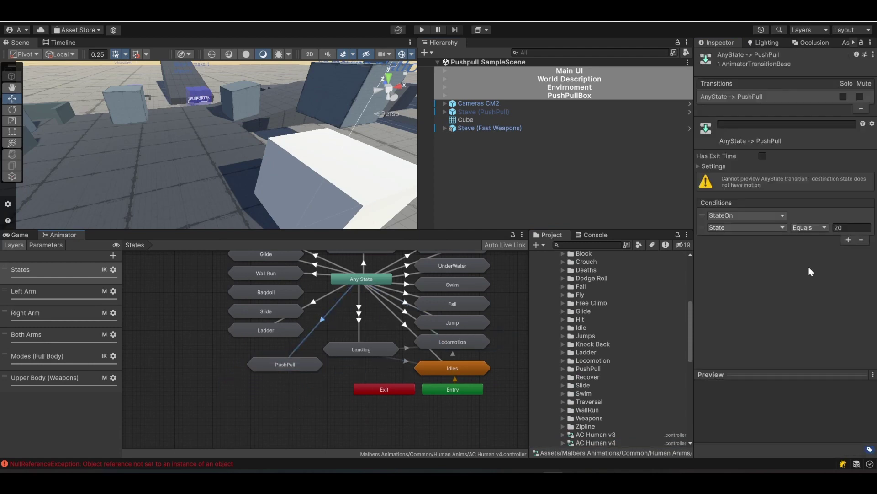
click(850, 228)
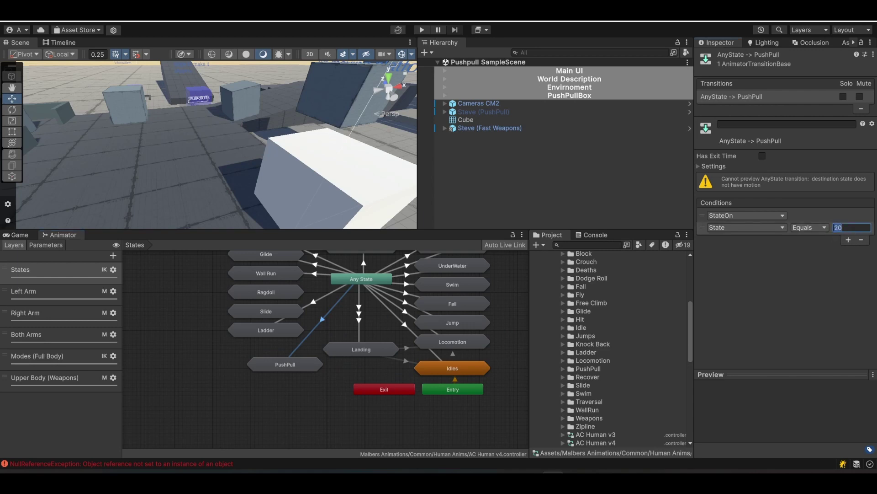
drag(853, 230, 826, 233)
click(279, 410)
click(328, 319)
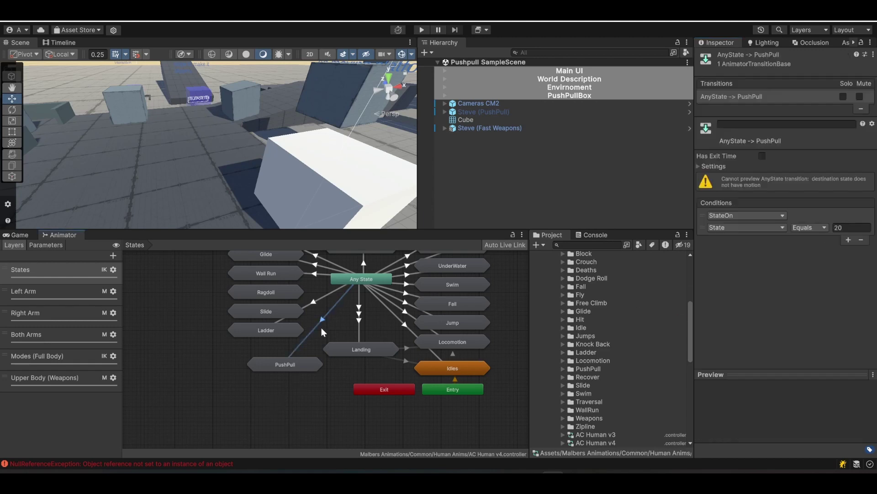
drag(849, 228, 827, 228)
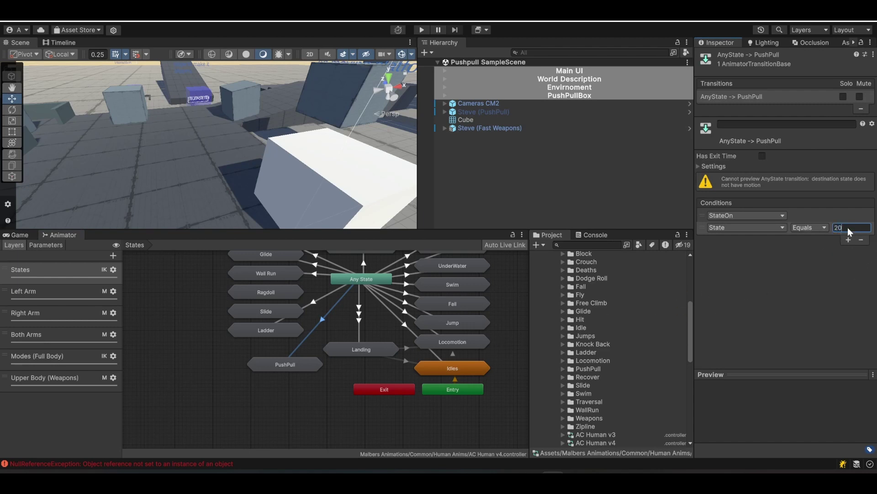
drag(292, 366, 288, 359)
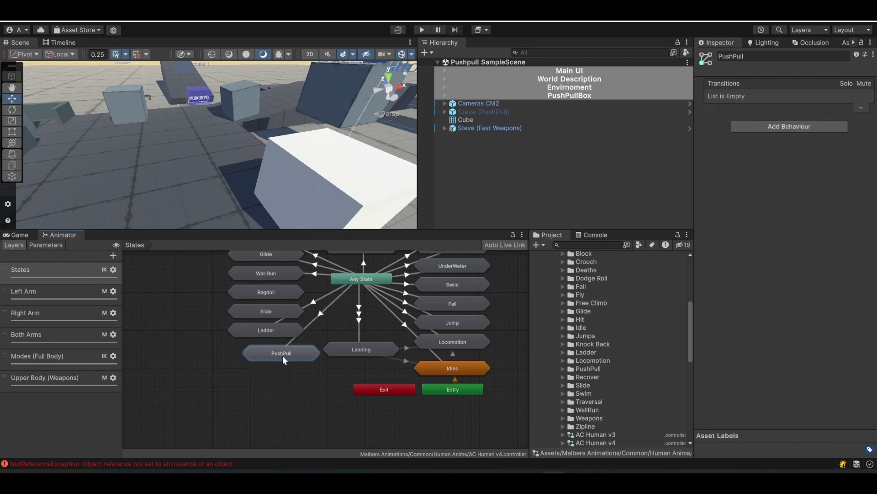
click(364, 316)
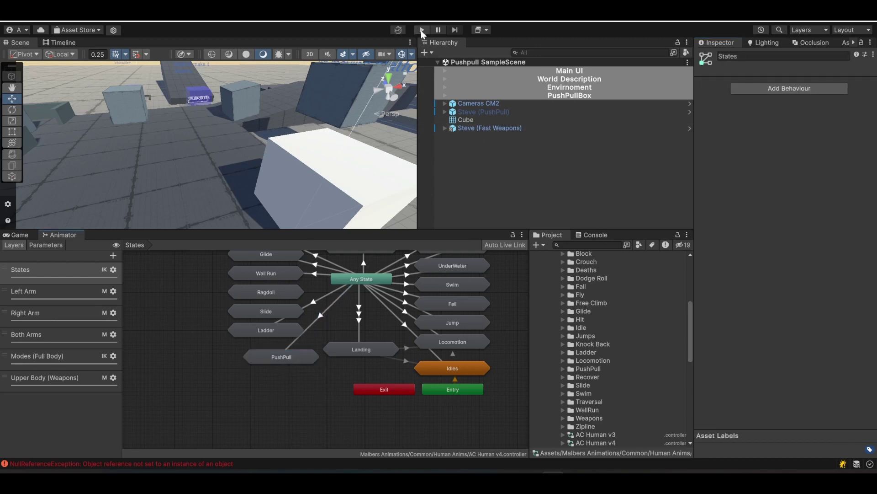
Enter play mode and move Steve (Fast Weapons) clear of the white cube in the scene, to about X -3.53, Z 1.63
click(471, 129)
key(s)
mouse_move(243, 165)
right_down()
mouse_move(255, 189)
mouse_move(251, 179)
right_up()
drag(248, 175, 178, 115)
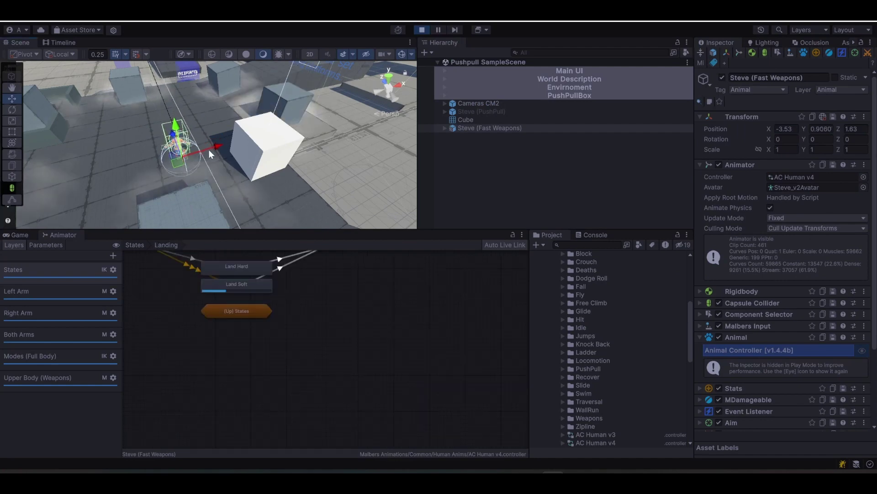
right_click(207, 153)
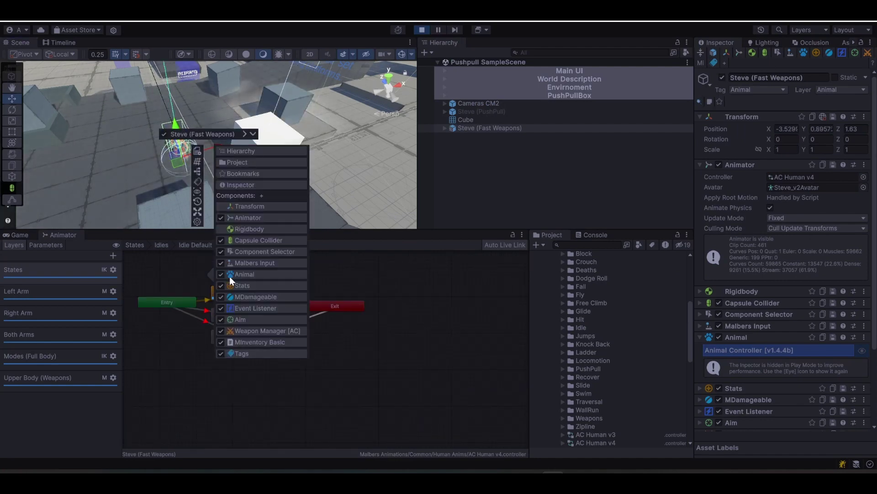
right_click(425, 330)
Show the running game and walk Steve up to the white cube to test the PushPull state
click(21, 234)
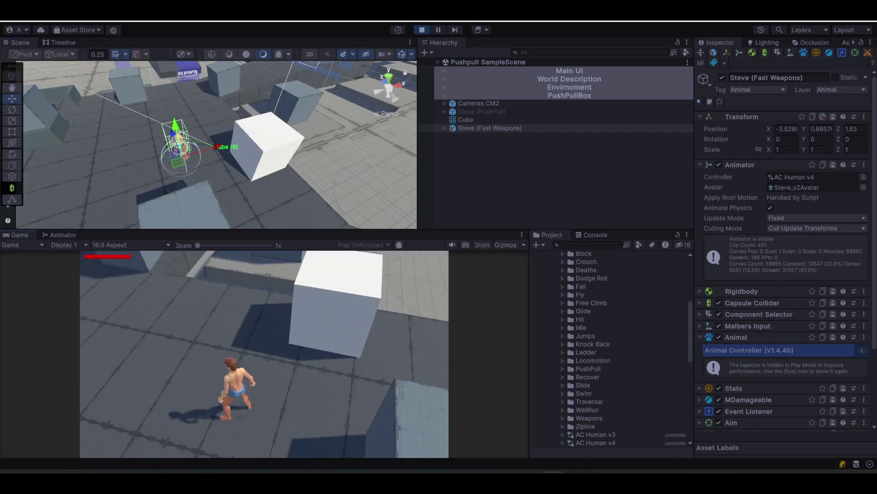
key(w)
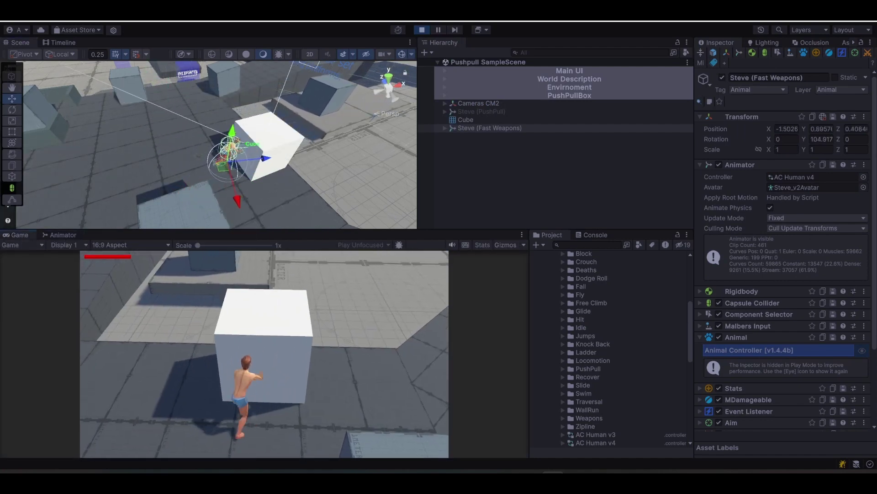